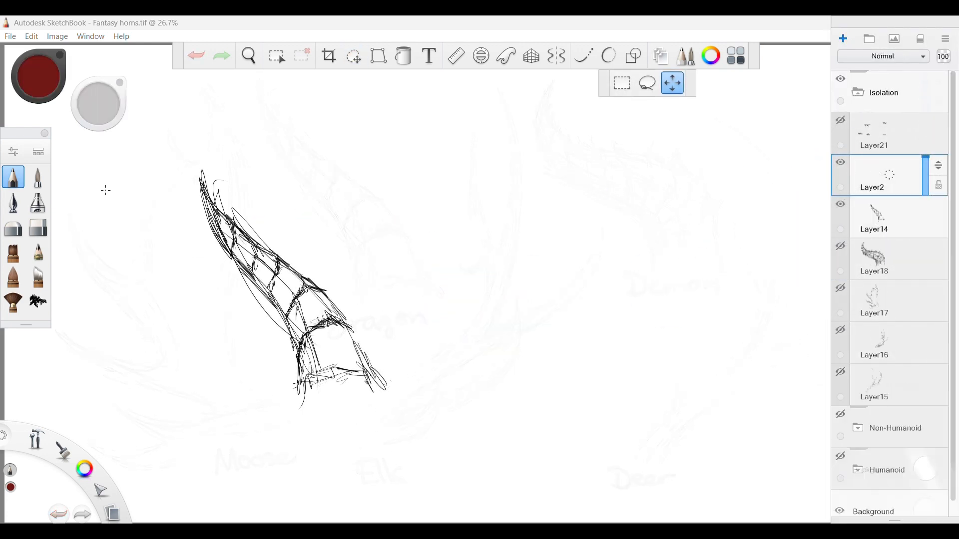
With the pencil in black on Layer2, sketch the upper and lower edges of a long S-curved horn beside the existing sketch.
click(9, 177)
drag(84, 468, 86, 419)
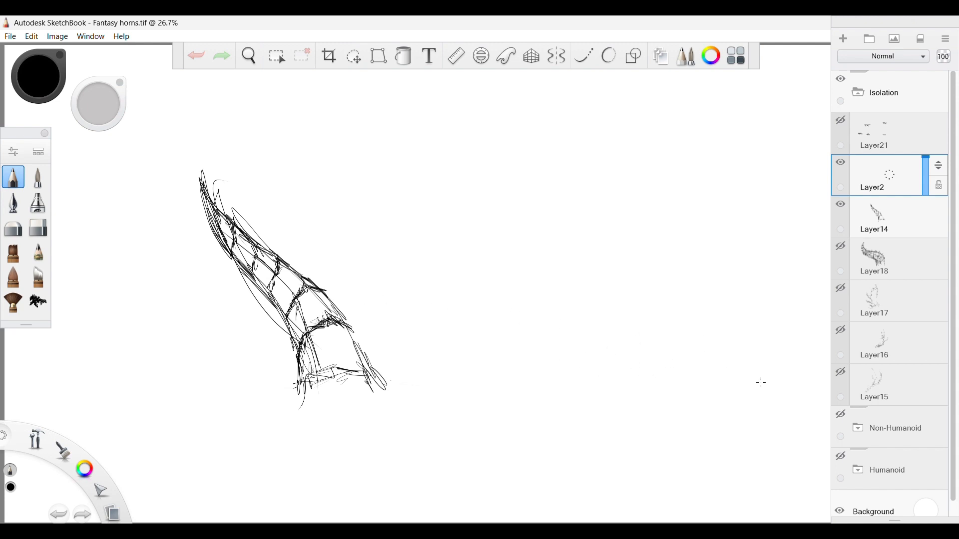
mouse_move(762, 391)
mouse_down()
mouse_move(725, 340)
mouse_move(481, 222)
mouse_move(503, 226)
mouse_move(412, 157)
mouse_move(472, 249)
mouse_move(450, 232)
mouse_move(558, 304)
mouse_up()
drag(477, 251, 616, 343)
drag(551, 304, 667, 363)
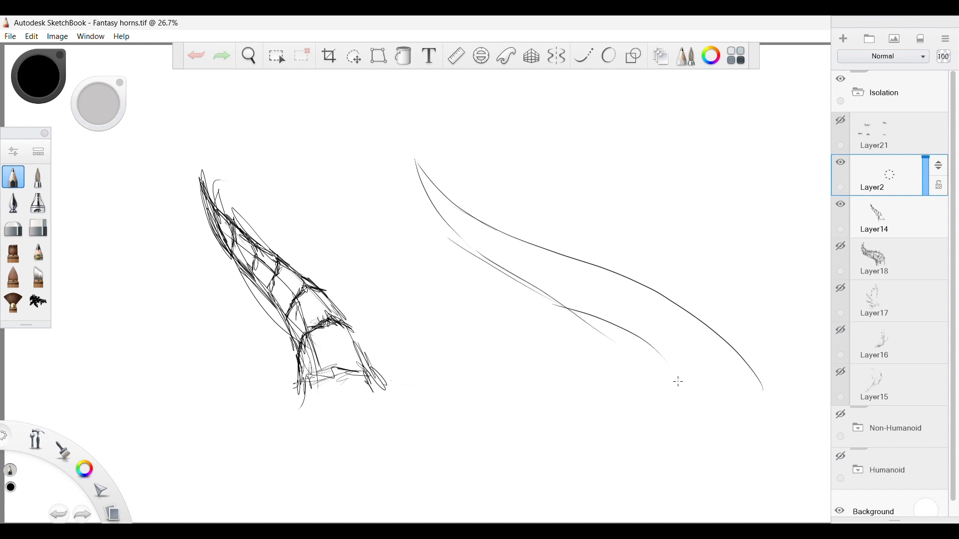
drag(618, 333, 692, 394)
drag(783, 396, 722, 338)
drag(575, 311, 489, 263)
mouse_move(457, 230)
mouse_down()
mouse_move(529, 290)
mouse_move(560, 296)
mouse_move(519, 287)
mouse_move(636, 346)
mouse_up()
drag(575, 311, 698, 399)
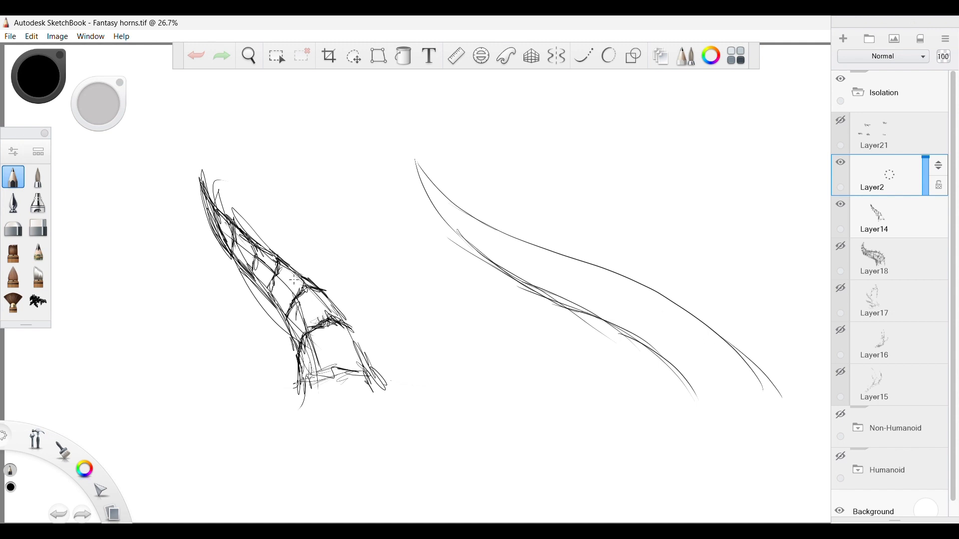
Draw the curved ring near the long horn's base and add overlapping lengthwise contour lines from base towards tip.
mouse_move(752, 358)
mouse_down()
mouse_move(721, 332)
mouse_move(727, 354)
mouse_move(685, 385)
mouse_move(688, 346)
mouse_up()
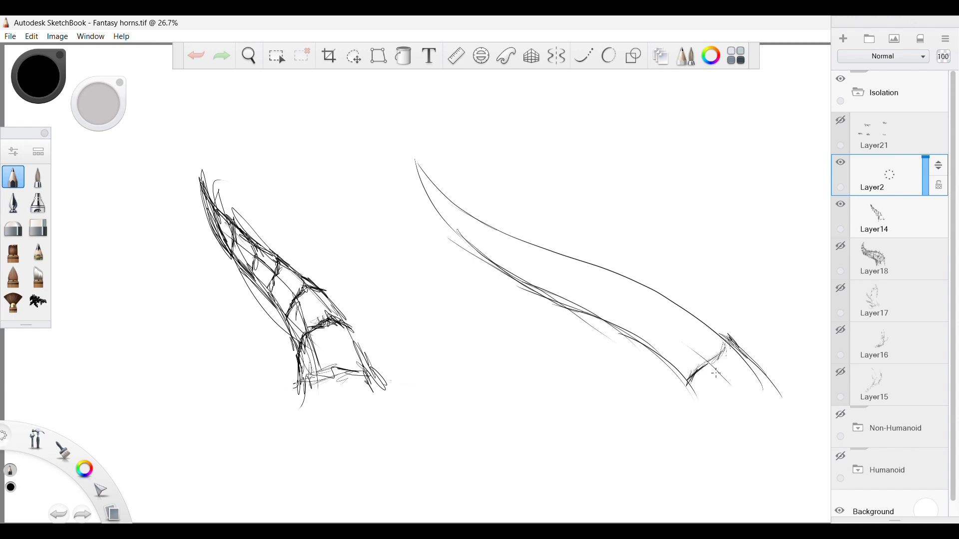
drag(728, 384, 618, 296)
drag(659, 328, 585, 273)
mouse_move(737, 391)
mouse_down()
mouse_move(639, 315)
mouse_move(634, 298)
mouse_up()
drag(705, 355, 607, 276)
mouse_move(653, 320)
mouse_down()
mouse_move(570, 266)
mouse_move(547, 256)
mouse_up()
drag(593, 280, 493, 234)
mouse_move(536, 259)
mouse_down()
mouse_move(455, 210)
mouse_move(487, 230)
mouse_up()
drag(614, 284, 696, 355)
drag(655, 316, 731, 393)
Draw jagged cross-contour rings along the long horn from the base up to its tip and extend the tip to a point.
mouse_move(702, 355)
mouse_down()
mouse_move(672, 351)
mouse_move(670, 362)
mouse_move(693, 315)
mouse_up()
mouse_move(687, 334)
mouse_down()
mouse_move(695, 310)
mouse_move(724, 341)
mouse_move(694, 317)
mouse_up()
mouse_move(653, 341)
mouse_down()
mouse_move(657, 286)
mouse_move(693, 318)
mouse_up()
drag(658, 291, 688, 315)
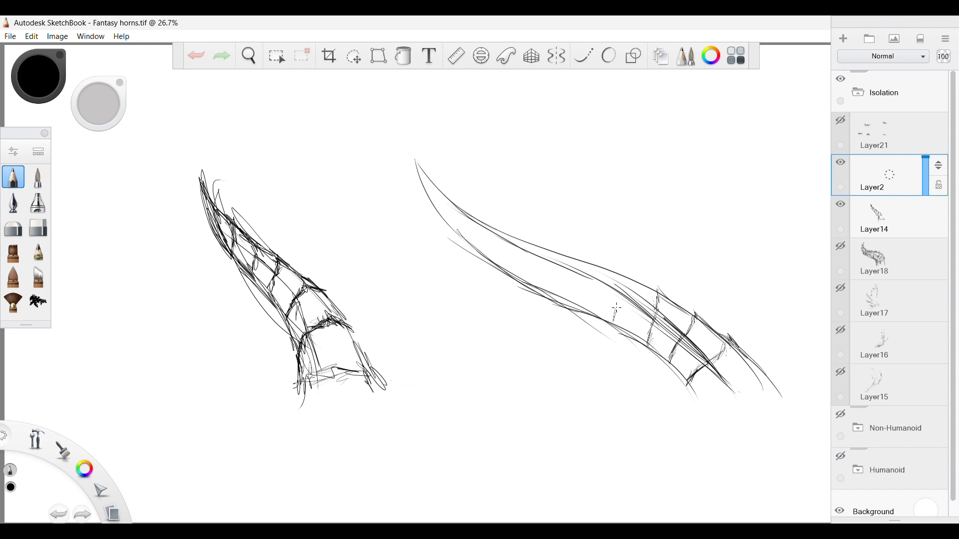
mouse_move(616, 308)
mouse_down()
mouse_move(617, 270)
mouse_move(625, 276)
mouse_move(611, 273)
mouse_move(609, 309)
mouse_move(577, 299)
mouse_up()
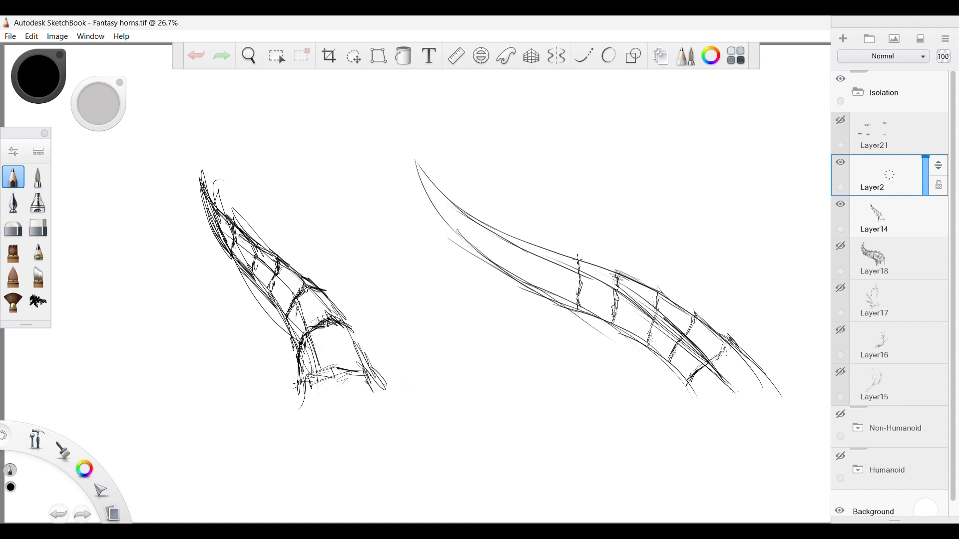
drag(585, 261, 587, 260)
mouse_move(542, 298)
mouse_down()
mouse_move(533, 241)
mouse_move(556, 256)
mouse_up()
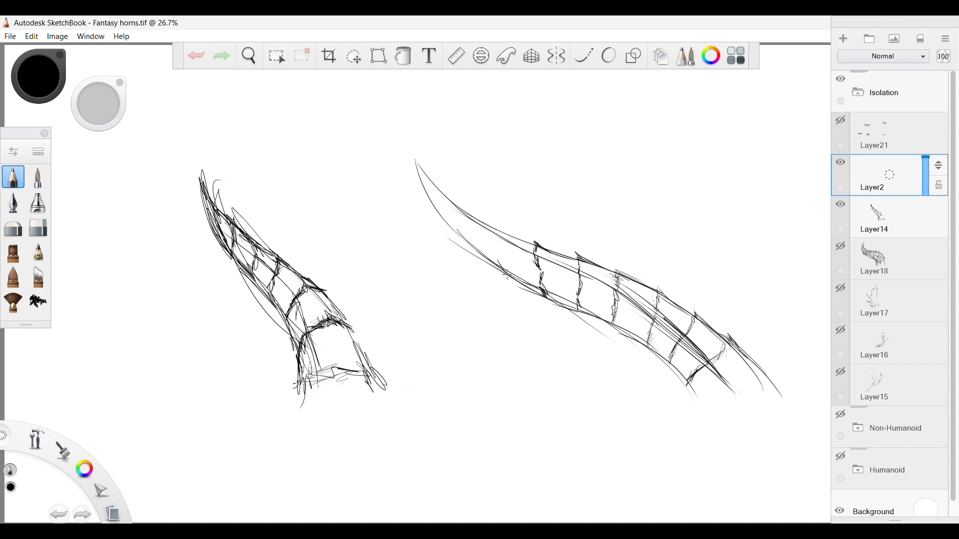
mouse_move(506, 273)
mouse_down()
mouse_move(501, 254)
mouse_move(517, 273)
mouse_move(504, 226)
mouse_move(481, 251)
mouse_move(500, 262)
mouse_move(482, 247)
mouse_move(478, 215)
mouse_move(485, 220)
mouse_move(456, 240)
mouse_move(473, 249)
mouse_move(456, 224)
mouse_move(457, 201)
mouse_move(471, 218)
mouse_move(452, 219)
mouse_move(457, 232)
mouse_move(441, 213)
mouse_move(439, 186)
mouse_move(446, 196)
mouse_move(437, 207)
mouse_move(388, 135)
mouse_move(433, 186)
mouse_up()
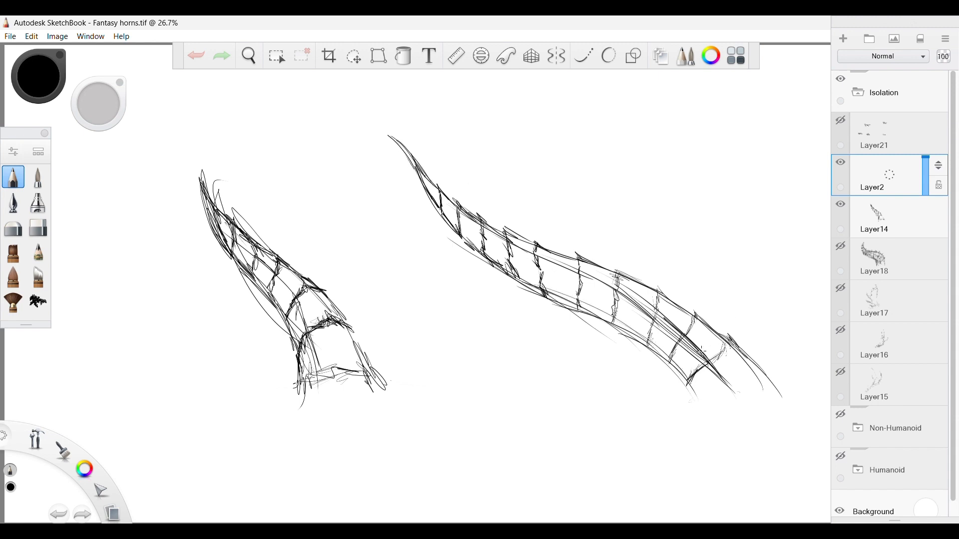
mouse_move(575, 276)
mouse_down()
mouse_move(578, 304)
mouse_move(580, 263)
mouse_up()
Sketch both edges of a small curved, pointed horn in the empty area below the long one.
click(249, 55)
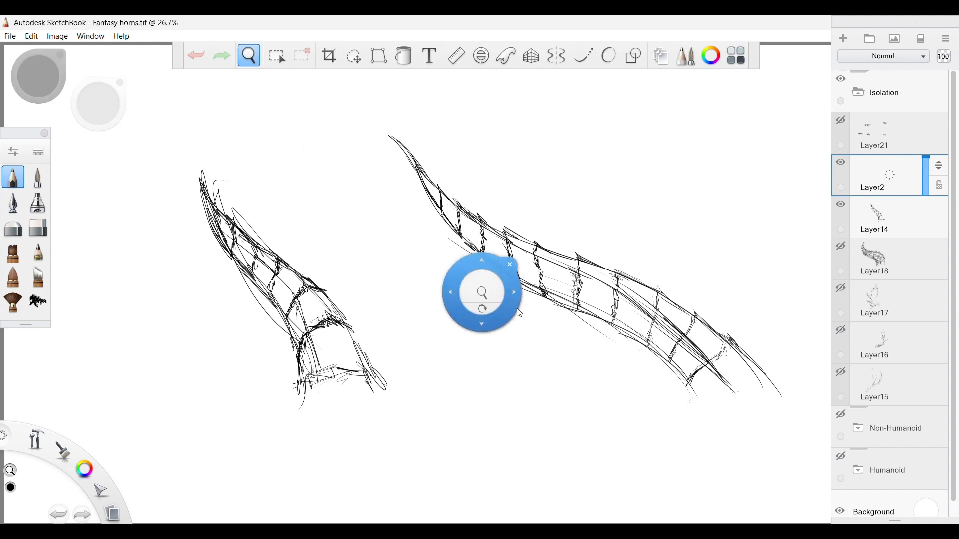
drag(483, 298, 504, 310)
mouse_move(526, 272)
mouse_down()
mouse_move(537, 268)
mouse_move(509, 323)
mouse_move(451, 361)
mouse_move(402, 322)
mouse_up()
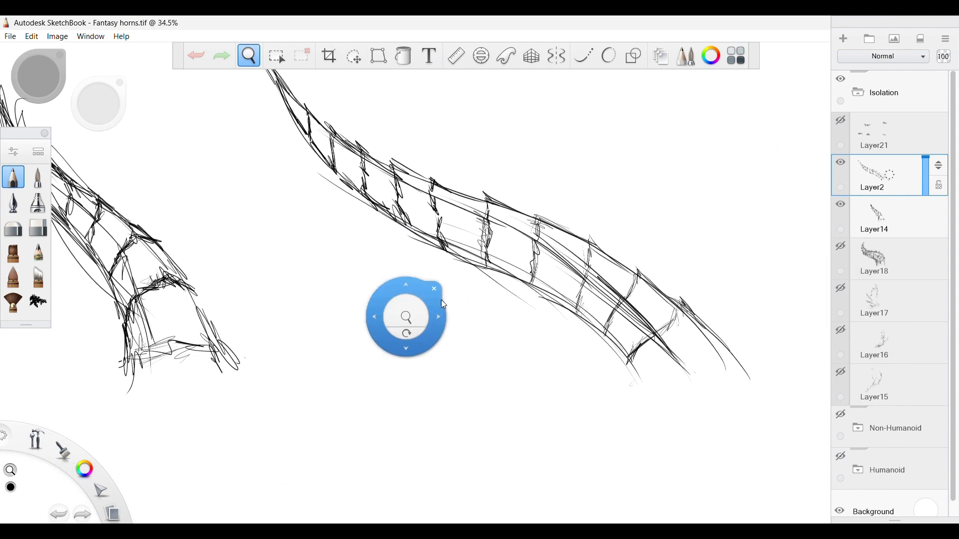
click(447, 283)
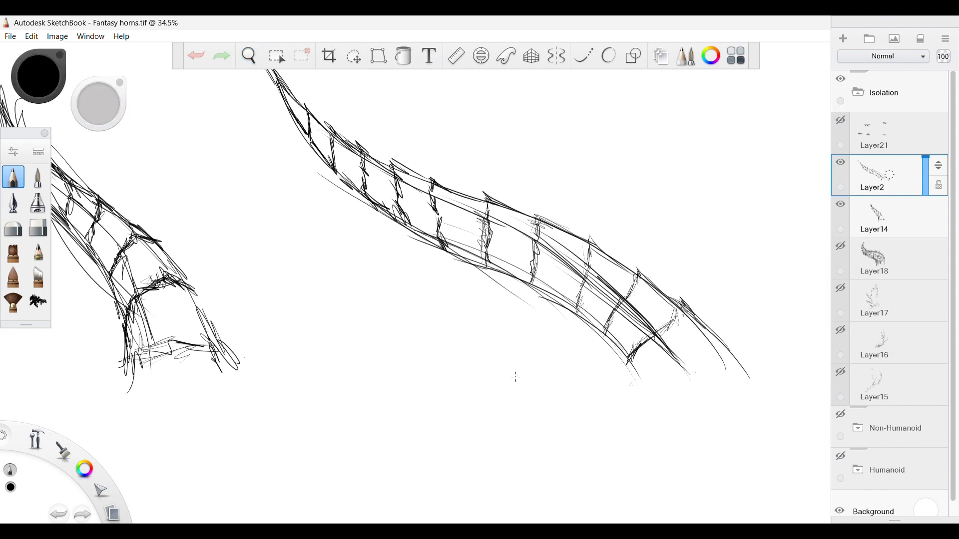
mouse_move(503, 425)
mouse_down()
mouse_move(479, 383)
mouse_move(392, 306)
mouse_move(389, 285)
mouse_up()
drag(398, 307, 497, 414)
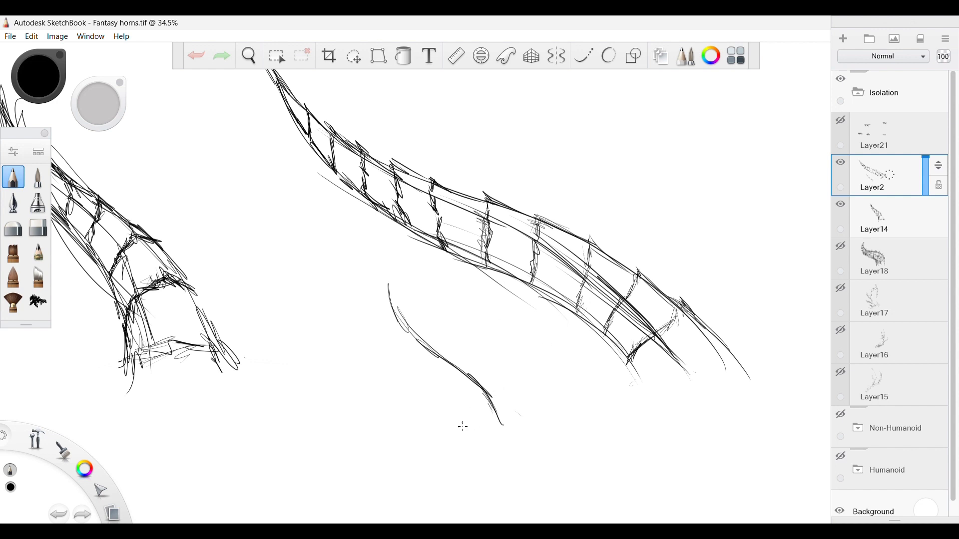
drag(463, 427, 382, 348)
mouse_move(416, 382)
mouse_down()
mouse_move(377, 312)
mouse_move(417, 377)
mouse_up()
mouse_move(376, 296)
mouse_down()
mouse_move(376, 258)
mouse_move(395, 315)
mouse_move(428, 356)
mouse_move(391, 320)
mouse_move(404, 358)
mouse_move(382, 342)
mouse_move(443, 400)
mouse_move(454, 424)
mouse_move(502, 423)
mouse_up()
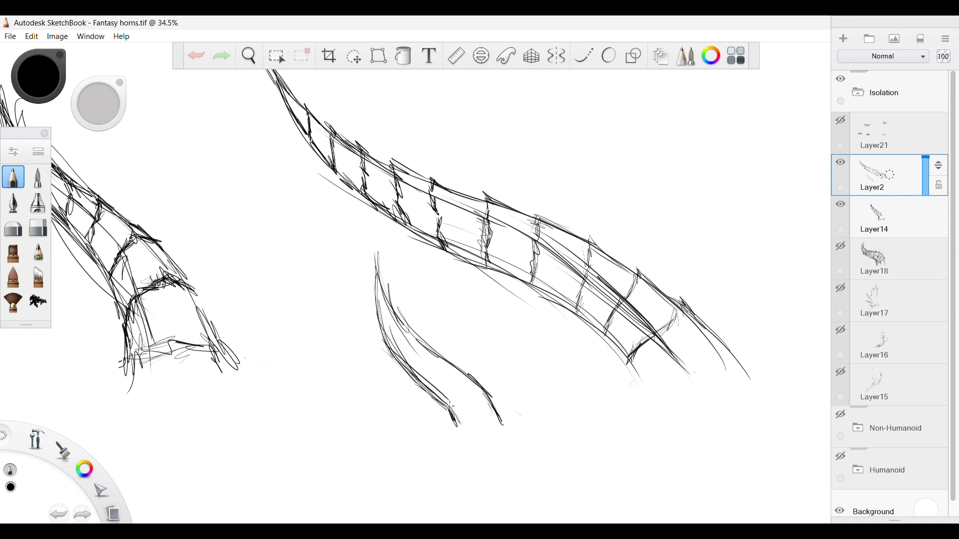
Draw curved ring lines across the small horn, from near its base up towards the tip.
mouse_move(454, 404)
mouse_down()
mouse_move(475, 384)
mouse_move(448, 381)
mouse_move(448, 392)
mouse_up()
mouse_move(430, 351)
mouse_down()
mouse_move(421, 376)
mouse_move(405, 365)
mouse_up()
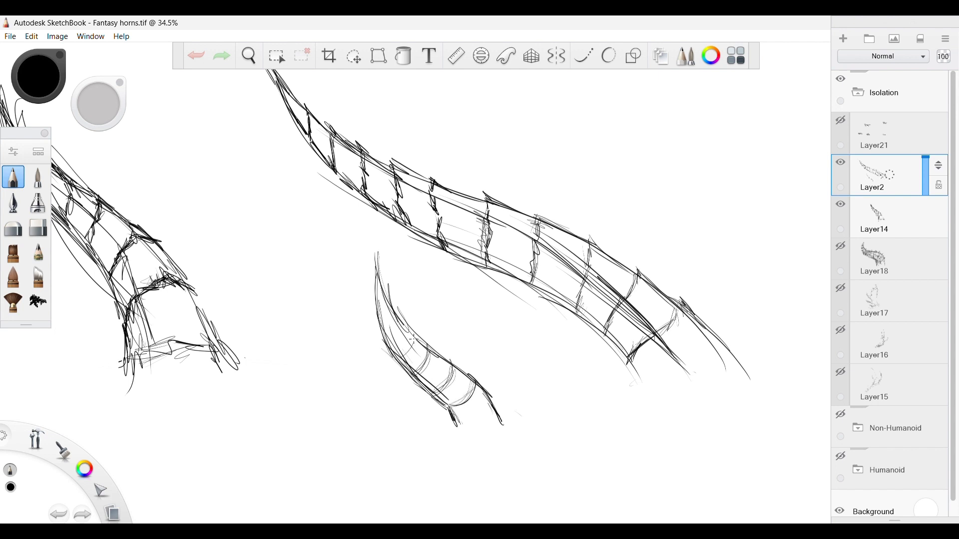
drag(408, 327, 399, 356)
mouse_move(394, 313)
mouse_down()
mouse_move(383, 336)
mouse_move(387, 327)
mouse_move(402, 340)
mouse_move(400, 363)
mouse_move(417, 367)
mouse_move(433, 344)
mouse_up()
Switch to Layer14, add the remaining ring strokes near the small horn's base, and darken its edges.
key(Page_Down)
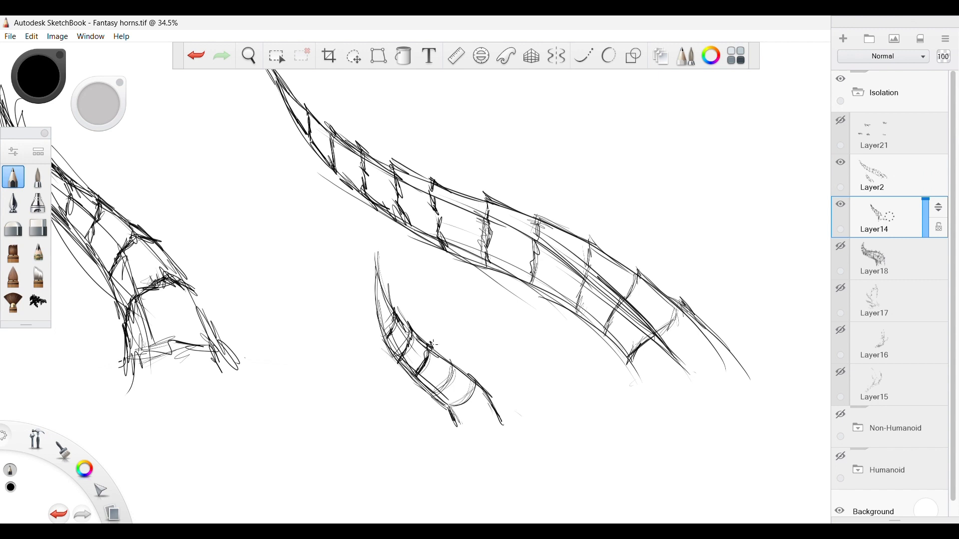
drag(430, 394, 466, 355)
drag(458, 406, 478, 377)
drag(442, 421, 468, 396)
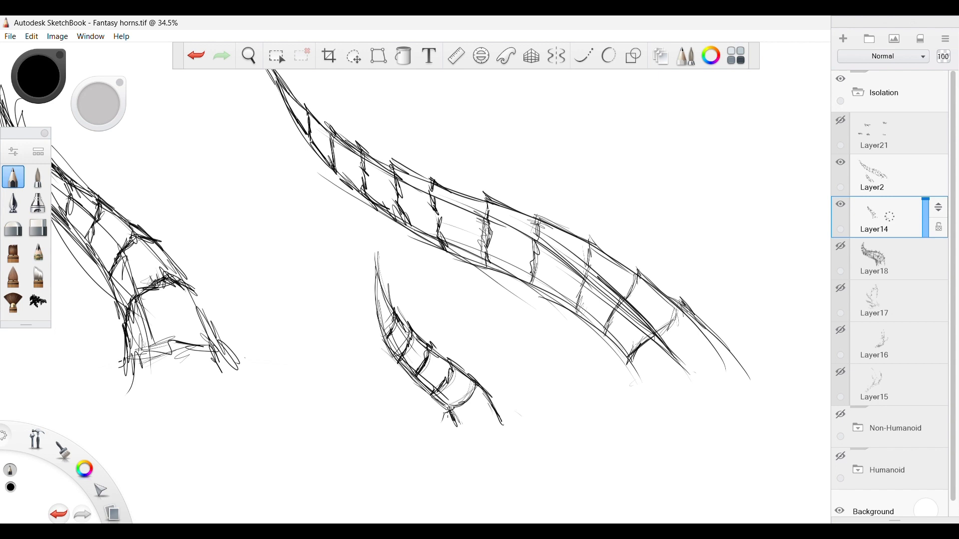
mouse_move(380, 319)
mouse_down()
mouse_move(378, 275)
mouse_move(382, 294)
mouse_up()
mouse_move(451, 411)
mouse_down()
mouse_move(478, 382)
mouse_move(500, 407)
mouse_move(502, 425)
mouse_up()
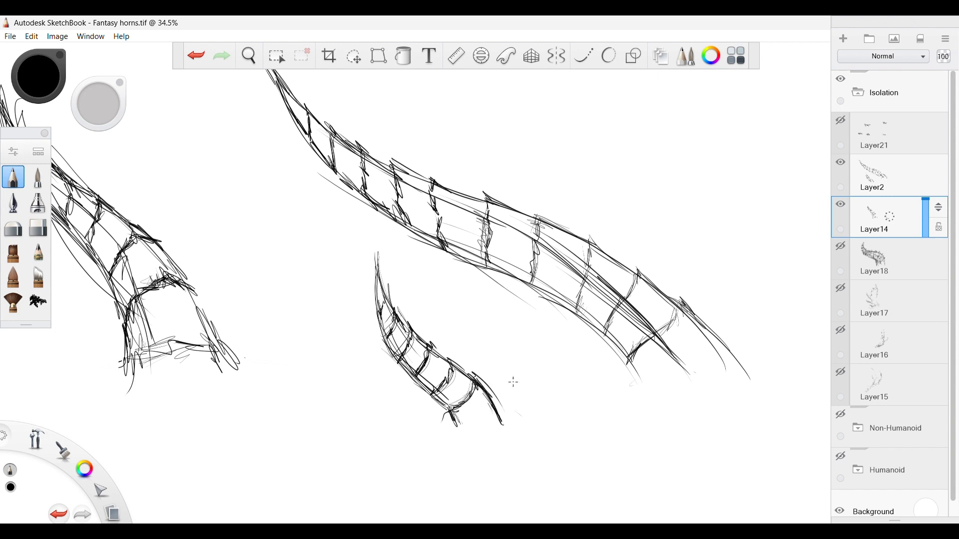
Sketch the outline of an upright S-shaped horn with an open base between the first horn and the long one.
drag(36, 439, 74, 398)
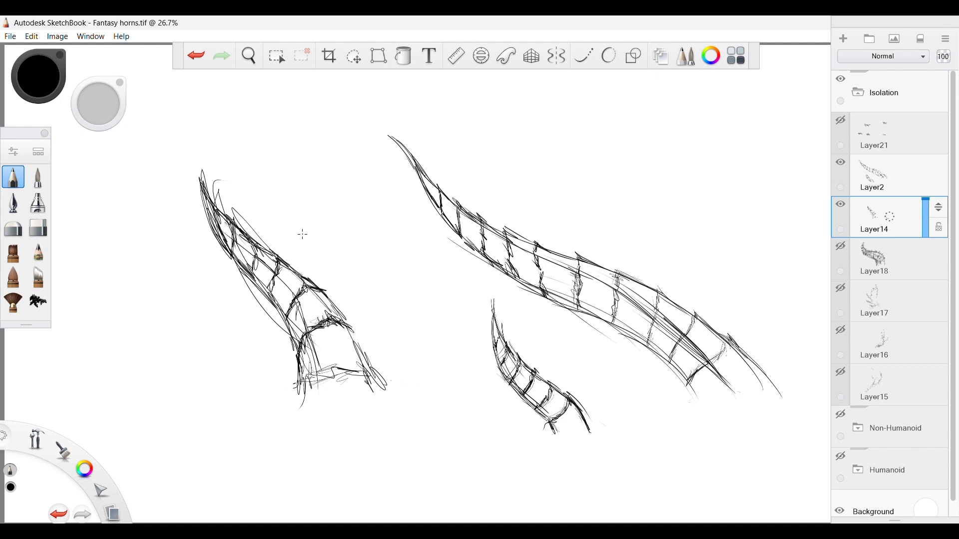
mouse_move(303, 234)
mouse_down()
mouse_move(327, 199)
mouse_move(316, 142)
mouse_move(320, 156)
mouse_up()
mouse_move(301, 238)
mouse_down()
mouse_move(324, 165)
mouse_move(323, 100)
mouse_move(326, 190)
mouse_move(300, 238)
mouse_move(315, 266)
mouse_move(323, 263)
mouse_up()
mouse_move(350, 230)
mouse_down()
mouse_move(336, 89)
mouse_move(320, 175)
mouse_up()
drag(307, 222, 299, 231)
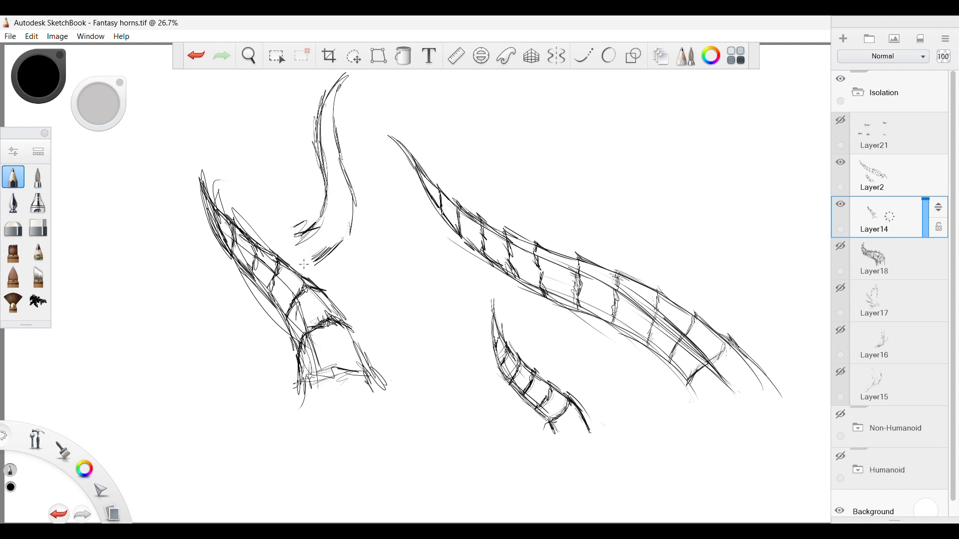
Add lengthwise contour lines inside the upright S-shaped horn, following its curve down to the base.
drag(333, 198, 310, 243)
drag(311, 124, 330, 192)
mouse_move(316, 106)
mouse_down()
mouse_move(338, 198)
mouse_move(313, 252)
mouse_up()
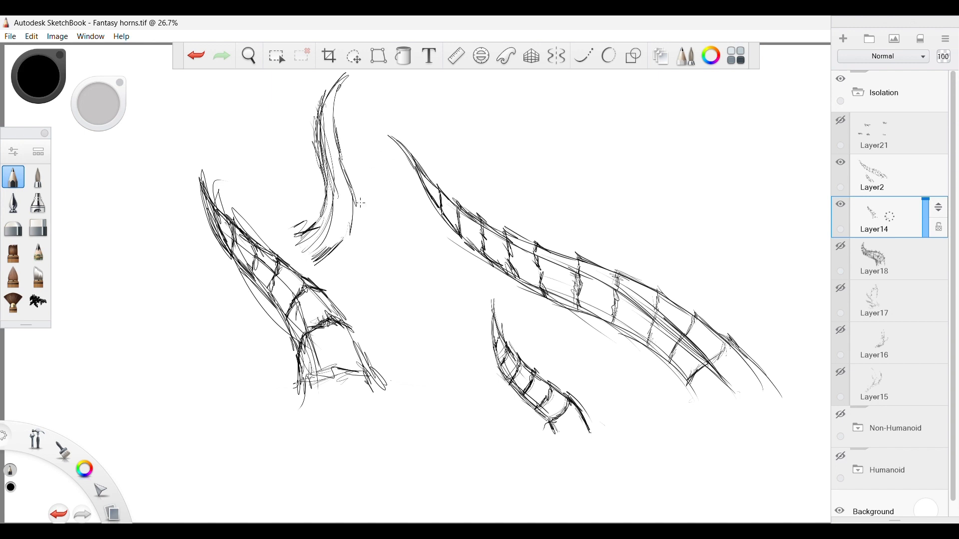
Fill the upright horn with short curved cross strokes from base to tip and darken its edges.
mouse_move(331, 197)
mouse_down()
mouse_move(306, 252)
mouse_move(345, 196)
mouse_up()
mouse_move(346, 231)
mouse_down()
mouse_move(332, 246)
mouse_move(341, 225)
mouse_up()
drag(354, 195, 342, 207)
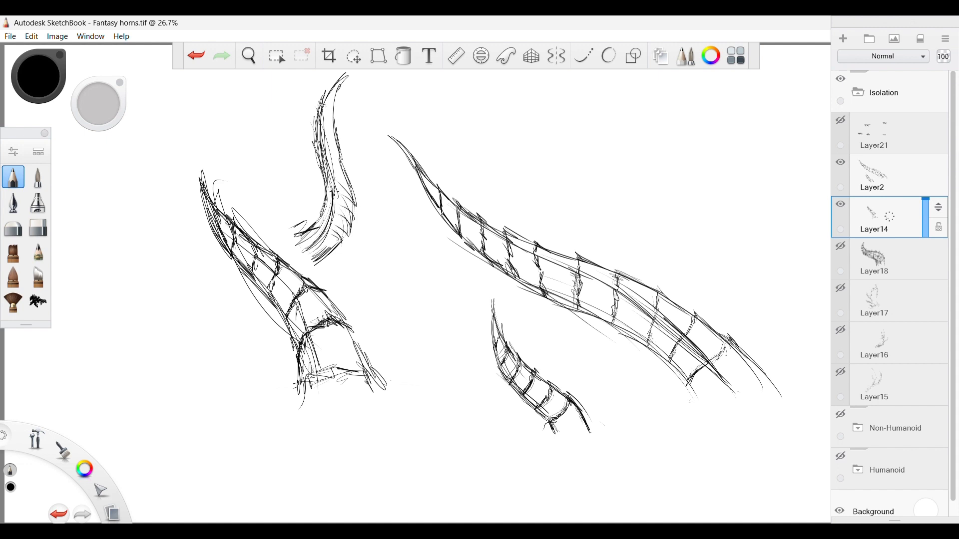
drag(340, 163, 334, 147)
mouse_move(341, 238)
mouse_down()
mouse_move(330, 246)
mouse_move(322, 216)
mouse_move(306, 229)
mouse_move(321, 257)
mouse_move(327, 196)
mouse_move(319, 201)
mouse_up()
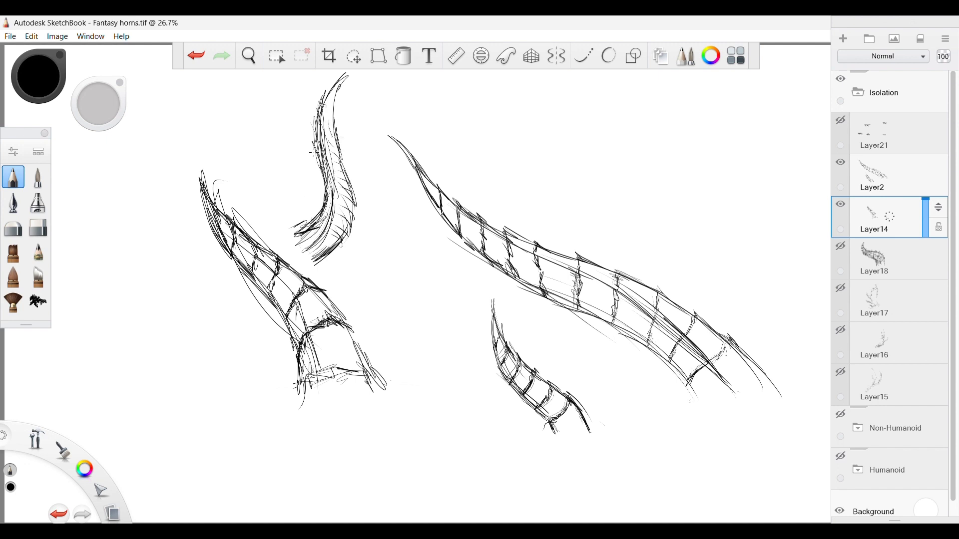
drag(312, 152, 322, 105)
drag(342, 75, 335, 118)
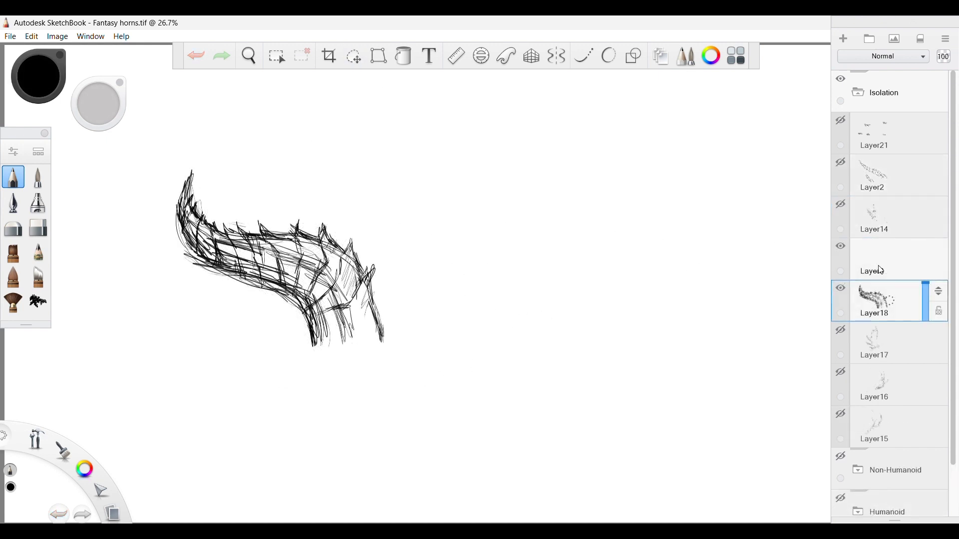
On Layer3, trace the lengthwise centre curve of the spiky ridged horn from its base to its tip.
click(881, 270)
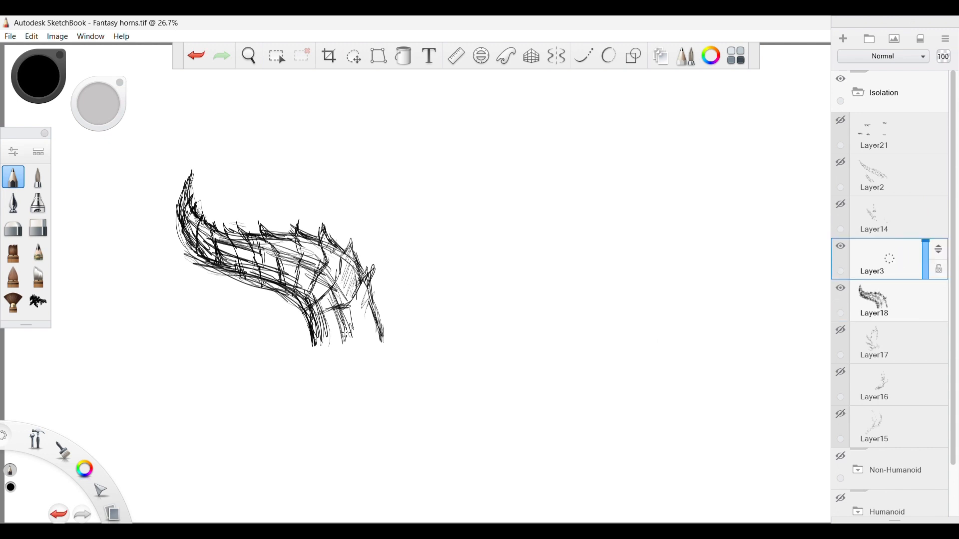
mouse_move(347, 333)
mouse_down()
mouse_move(275, 259)
mouse_move(306, 270)
mouse_move(298, 257)
mouse_move(229, 251)
mouse_up()
drag(266, 260, 184, 230)
mouse_move(198, 241)
mouse_down()
mouse_move(180, 220)
mouse_move(177, 192)
mouse_up()
mouse_move(185, 196)
mouse_down()
mouse_move(188, 173)
mouse_move(180, 212)
mouse_up()
drag(182, 194, 208, 233)
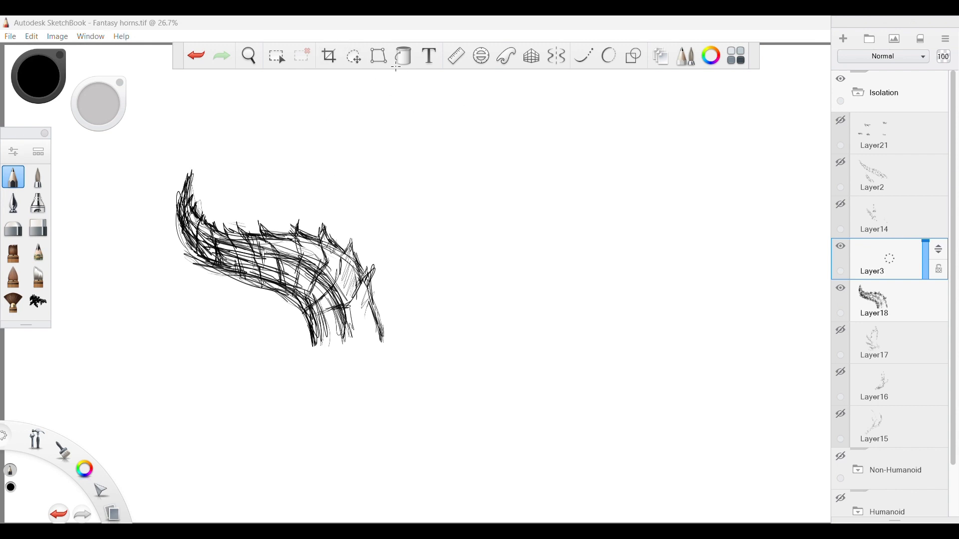
Move the traced centre curve on Layer3 into the empty canvas to the right of the spiky horn.
click(353, 57)
mouse_move(439, 145)
mouse_down()
mouse_move(450, 156)
mouse_move(689, 160)
mouse_up()
click(690, 111)
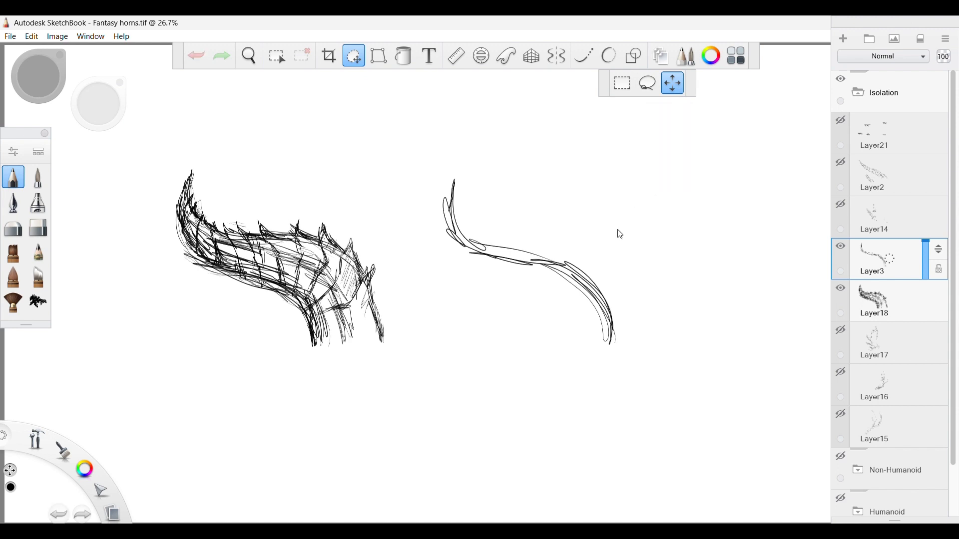
Build a second ridged horn around the moved curve, sketching its outline, flared base and spiked cross rings up to the tip.
mouse_move(564, 316)
mouse_down()
mouse_move(549, 295)
mouse_move(454, 249)
mouse_move(460, 179)
mouse_move(506, 241)
mouse_move(577, 250)
mouse_move(622, 271)
mouse_move(637, 337)
mouse_move(645, 279)
mouse_move(633, 278)
mouse_move(634, 299)
mouse_move(642, 274)
mouse_move(605, 312)
mouse_move(567, 319)
mouse_move(626, 246)
mouse_move(629, 272)
mouse_up()
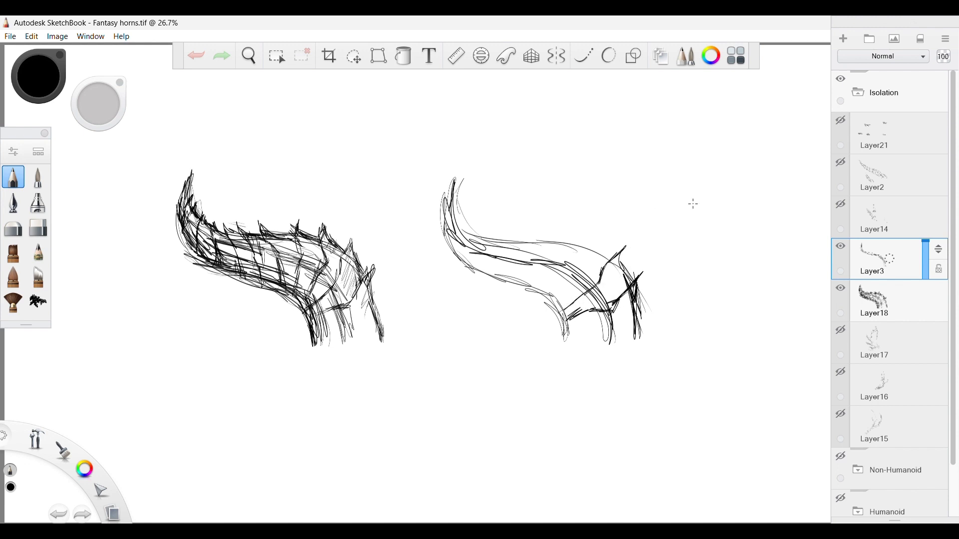
mouse_move(558, 303)
mouse_down()
mouse_move(589, 237)
mouse_move(612, 252)
mouse_up()
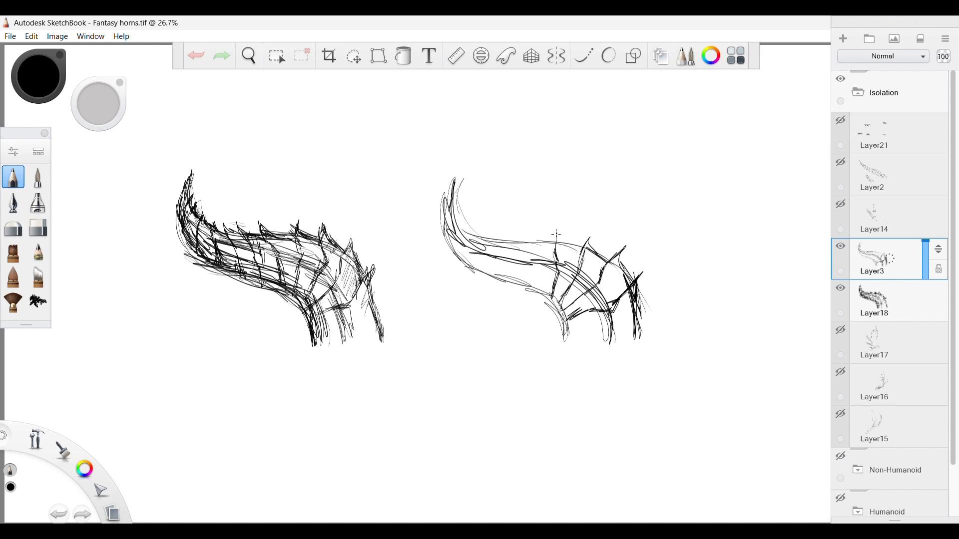
drag(557, 234, 576, 248)
mouse_move(523, 279)
mouse_down()
mouse_move(515, 245)
mouse_move(526, 242)
mouse_up()
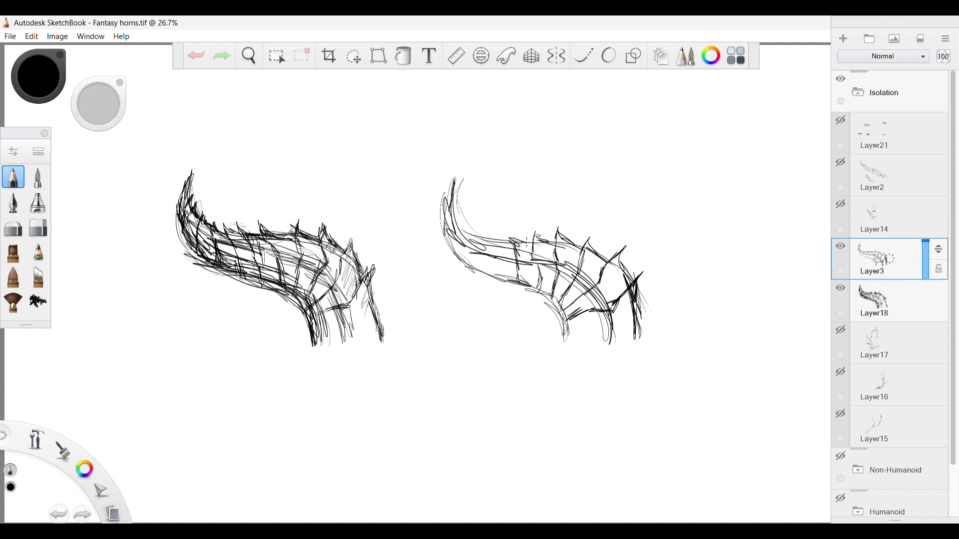
mouse_move(497, 282)
mouse_down()
mouse_move(520, 269)
mouse_move(497, 244)
mouse_up()
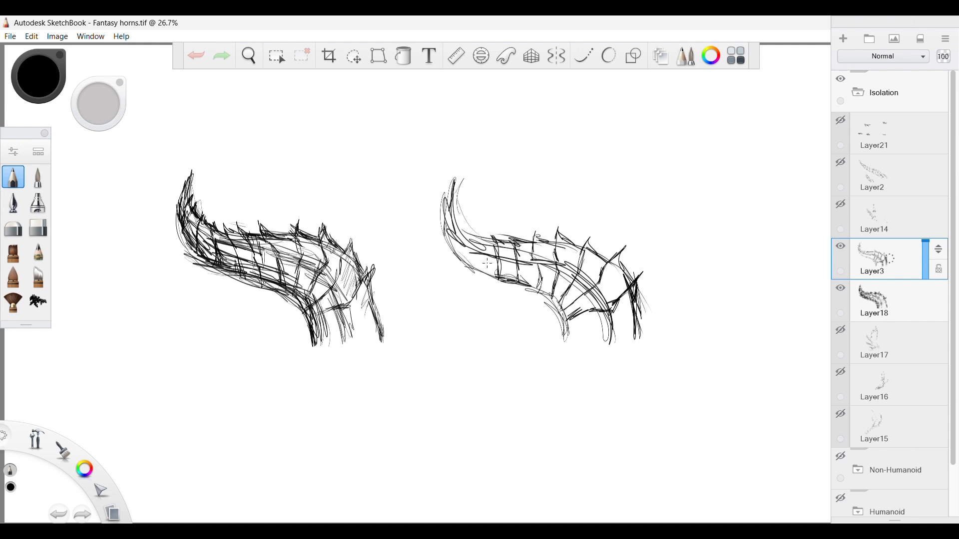
mouse_move(493, 283)
mouse_down()
mouse_move(470, 267)
mouse_move(478, 233)
mouse_move(449, 224)
mouse_move(470, 267)
mouse_move(461, 224)
mouse_move(459, 245)
mouse_move(447, 244)
mouse_move(458, 217)
mouse_move(441, 237)
mouse_move(451, 201)
mouse_up()
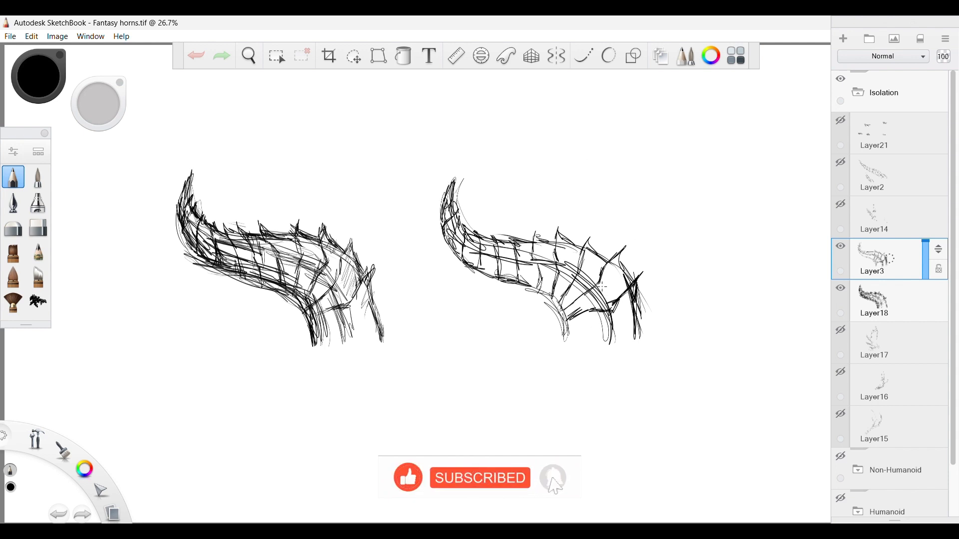
Hatch between the second horn's rings near the base, add contour strokes along its middle, and darken its base and tip.
drag(620, 272, 618, 293)
drag(597, 249, 601, 272)
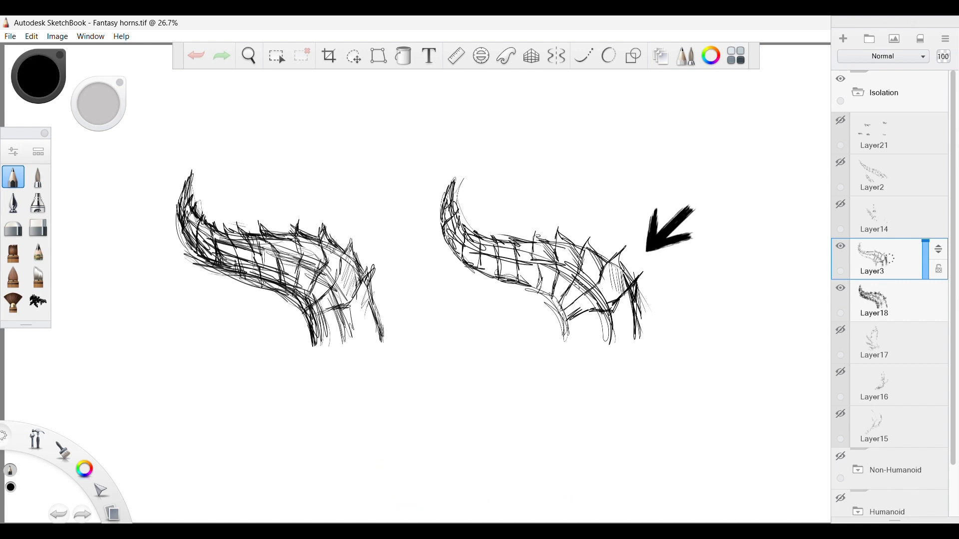
drag(525, 262, 499, 263)
drag(554, 288, 568, 333)
drag(571, 306, 572, 333)
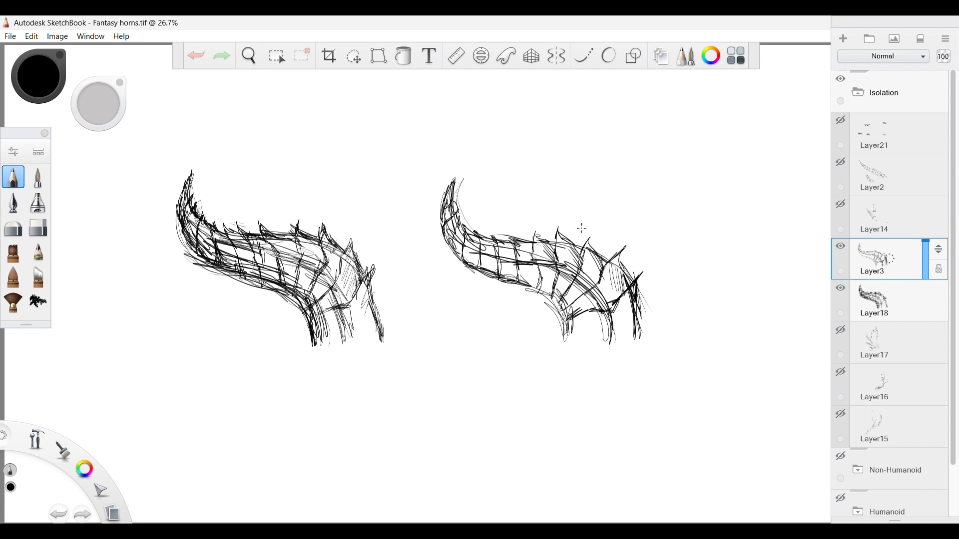
drag(452, 194, 461, 168)
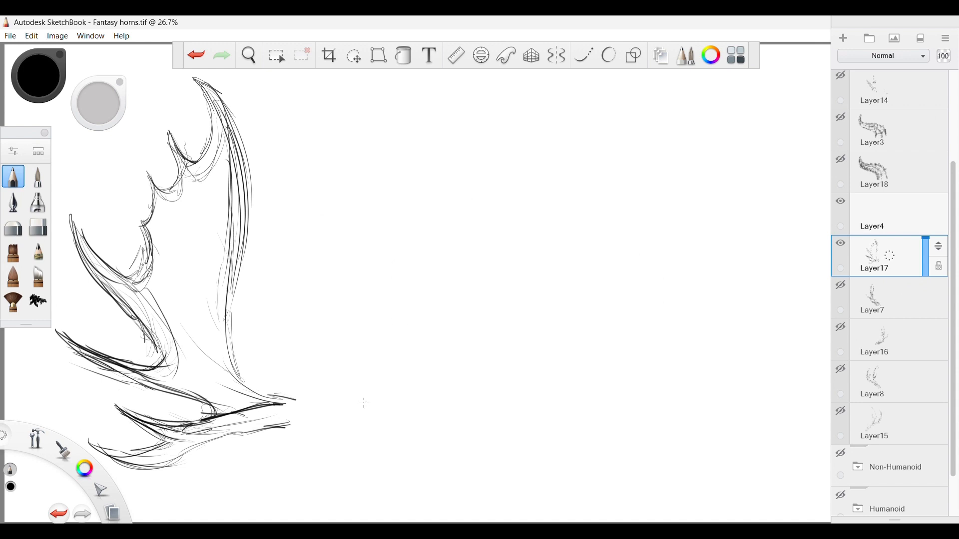
On Layer17, sketch the long S-curved inner edge of a second, mirrored antler from its base to its upper tip.
mouse_move(365, 405)
mouse_down()
mouse_move(419, 394)
mouse_move(439, 339)
mouse_move(425, 262)
mouse_move(429, 192)
mouse_move(435, 202)
mouse_move(425, 210)
mouse_move(437, 129)
mouse_move(483, 82)
mouse_move(421, 183)
mouse_up()
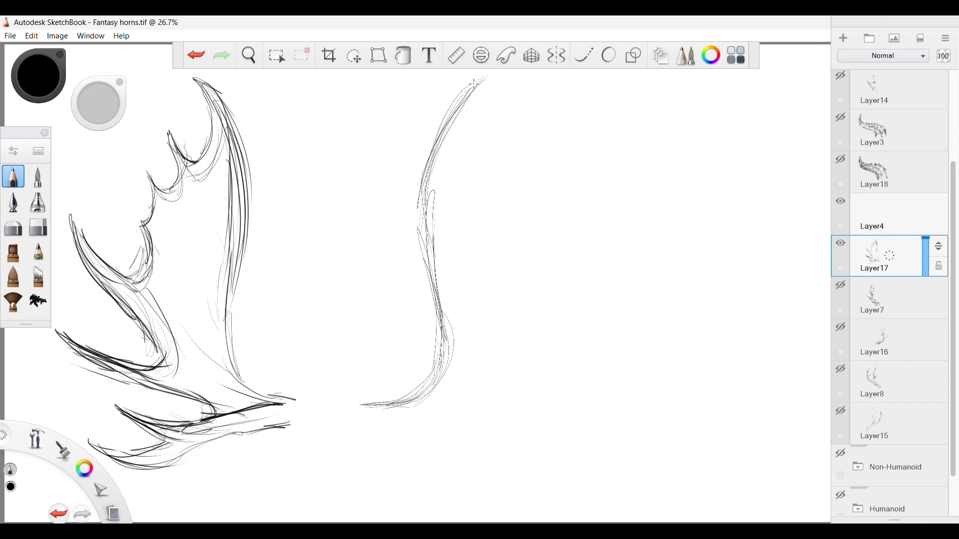
drag(482, 79, 427, 198)
drag(376, 403, 442, 408)
Sketch the two lowest curved prongs of the second antler, extending outward from its base.
mouse_move(425, 402)
mouse_down()
mouse_move(525, 419)
mouse_move(575, 410)
mouse_move(525, 434)
mouse_move(488, 424)
mouse_move(539, 452)
mouse_move(607, 415)
mouse_move(518, 465)
mouse_up()
drag(601, 429, 530, 469)
mouse_move(530, 470)
mouse_down()
mouse_move(595, 438)
mouse_move(489, 436)
mouse_up()
drag(489, 436, 517, 470)
drag(518, 470, 482, 435)
mouse_move(606, 415)
mouse_down()
mouse_move(540, 462)
mouse_move(604, 420)
mouse_up()
mouse_move(513, 430)
mouse_down()
mouse_move(536, 433)
mouse_move(571, 417)
mouse_up()
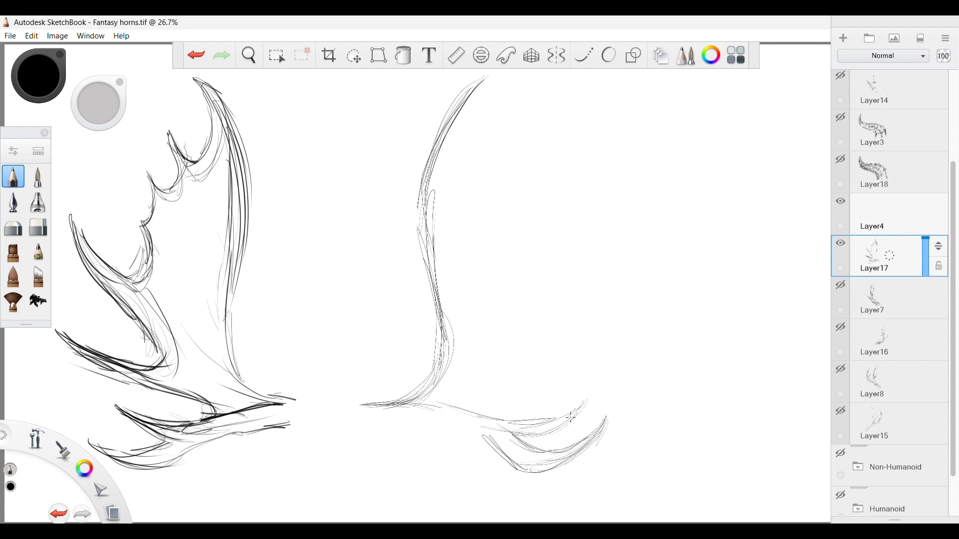
Sketch the upper and lower edges of the second antler's base stem, connecting it to the lowest prongs.
mouse_move(535, 442)
mouse_down()
mouse_move(588, 401)
mouse_move(449, 425)
mouse_move(379, 411)
mouse_up()
drag(464, 437, 354, 424)
drag(432, 430, 365, 425)
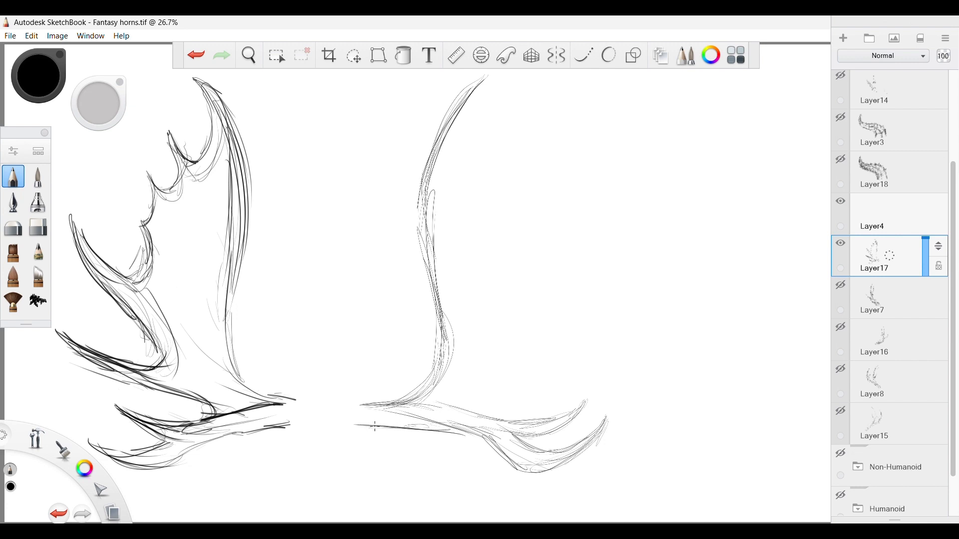
drag(408, 393, 369, 399)
mouse_move(410, 427)
mouse_down()
mouse_move(364, 435)
mouse_move(423, 422)
mouse_up()
Sketch a larger upward-curving third prong above the two lowest ones, with a rounded notch at its upper side.
drag(464, 404, 554, 367)
drag(490, 393, 581, 345)
mouse_move(549, 375)
mouse_down()
mouse_move(559, 347)
mouse_move(524, 360)
mouse_up()
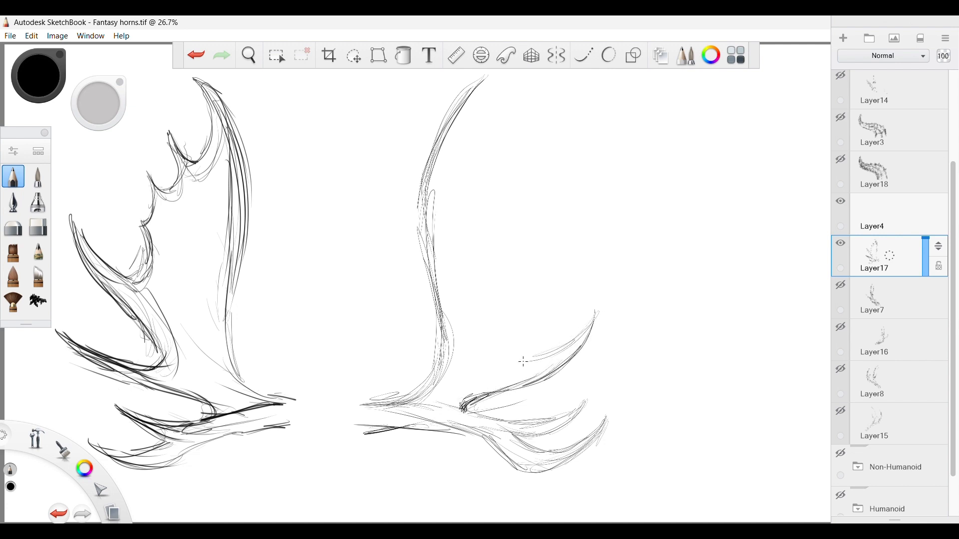
drag(546, 309, 520, 347)
drag(593, 332, 610, 283)
mouse_move(609, 284)
mouse_down()
mouse_move(558, 365)
mouse_move(610, 291)
mouse_up()
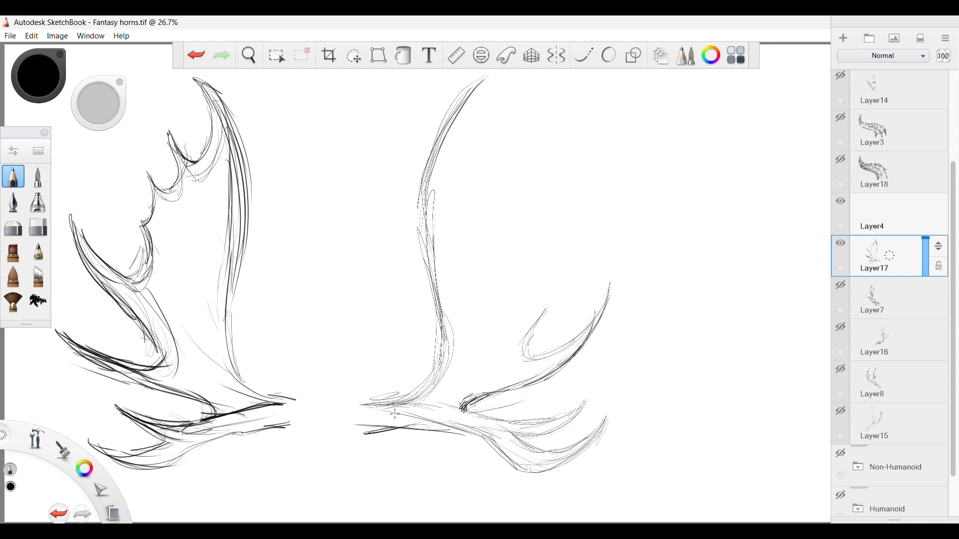
Darken the top edge of the second antler's base stem up to where the prongs branch off.
drag(488, 416, 364, 410)
drag(501, 422, 359, 411)
mouse_move(487, 418)
mouse_down()
mouse_move(358, 401)
mouse_move(388, 402)
mouse_up()
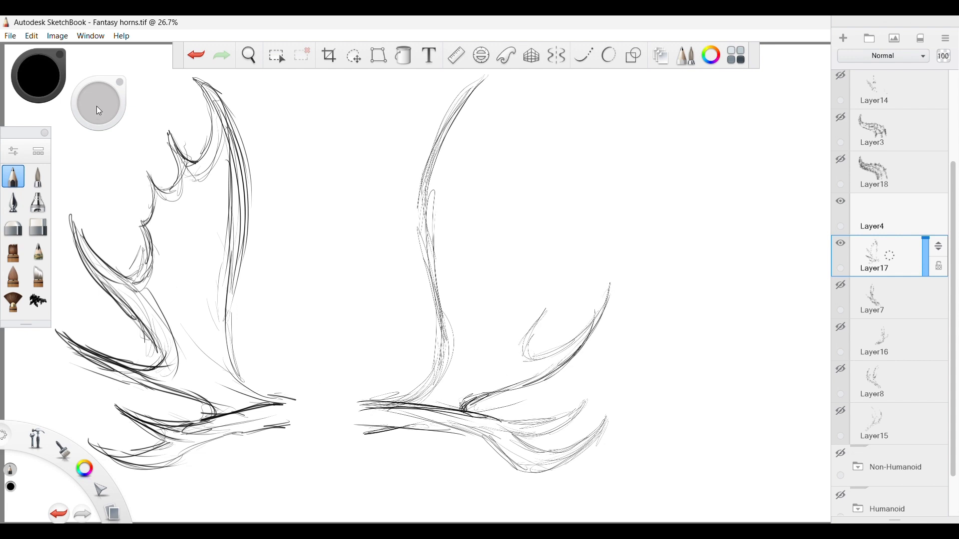
drag(95, 103, 200, 113)
drag(468, 419, 378, 406)
Darken the outlines of the two lowest prongs and their junction with the base stem.
drag(501, 420, 559, 416)
drag(564, 412, 545, 424)
mouse_move(584, 402)
mouse_down()
mouse_move(519, 434)
mouse_move(550, 452)
mouse_move(605, 424)
mouse_up()
mouse_move(607, 424)
mouse_down()
mouse_move(577, 457)
mouse_move(505, 453)
mouse_up()
drag(489, 406, 469, 419)
drag(504, 432, 465, 417)
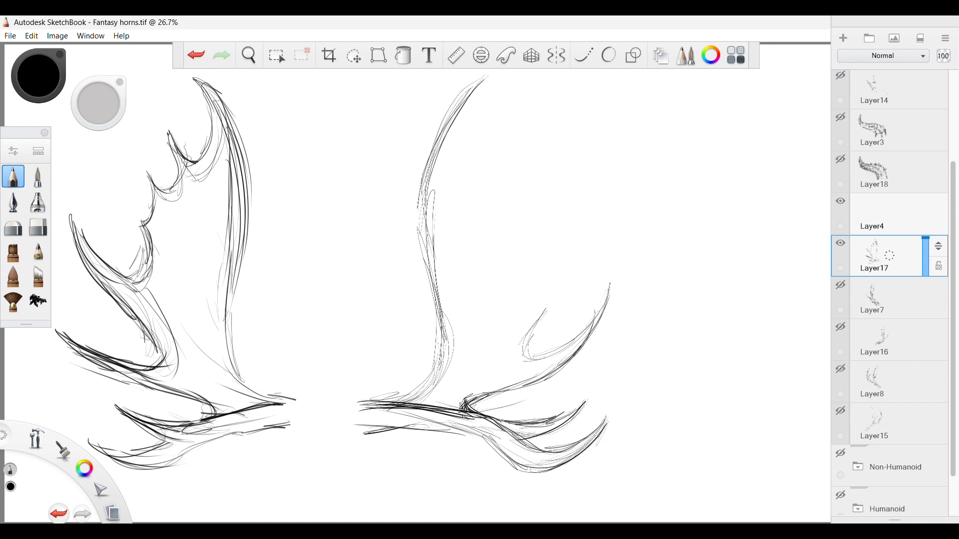
Darken the third prong's edges and erase its overshooting tip, adding a light edge for the prong above.
mouse_move(610, 281)
mouse_down()
mouse_move(595, 322)
mouse_move(527, 356)
mouse_move(584, 269)
mouse_move(600, 212)
mouse_up()
mouse_move(526, 359)
mouse_down()
mouse_move(584, 340)
mouse_move(626, 289)
mouse_move(549, 347)
mouse_up()
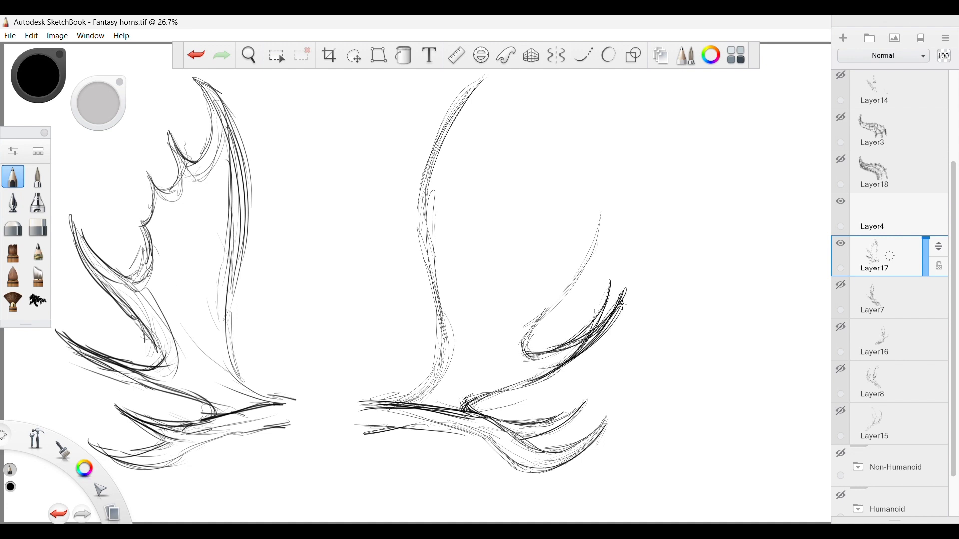
key(e)
drag(586, 298, 560, 334)
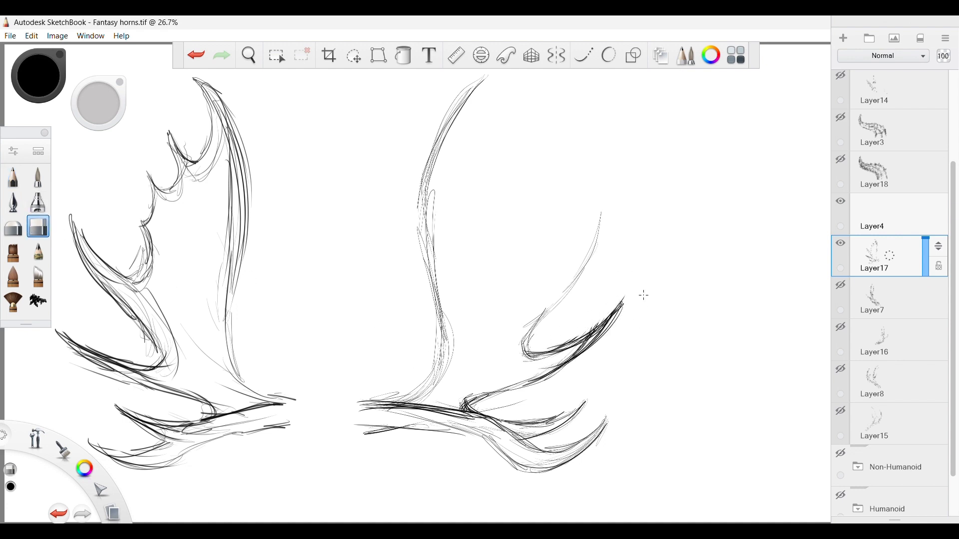
drag(630, 297, 599, 344)
drag(97, 107, 54, 103)
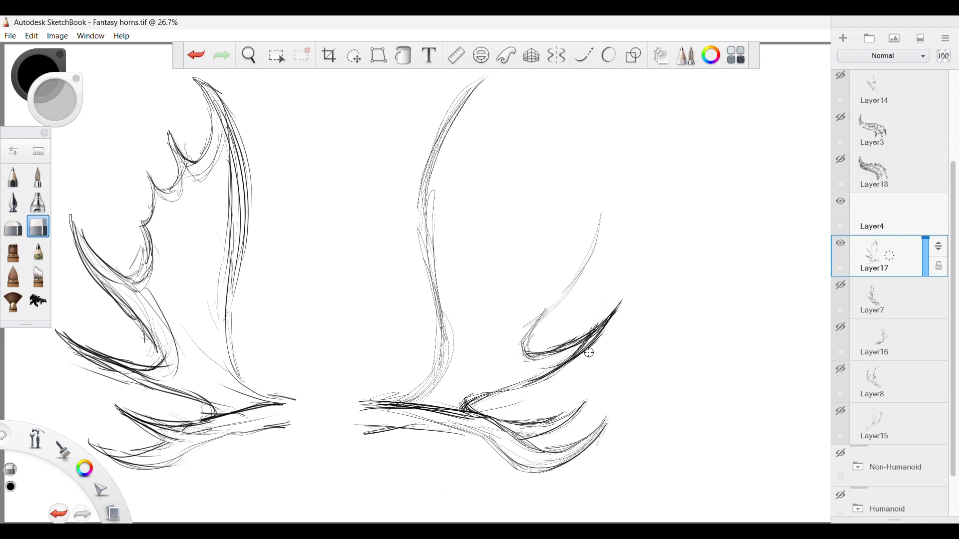
mouse_move(588, 352)
mouse_down()
mouse_move(606, 322)
mouse_move(532, 378)
mouse_move(608, 325)
mouse_up()
Redraw the third prong's edges with dark pencil strokes that meet in a sharp tip.
click(14, 177)
drag(562, 361, 620, 308)
drag(582, 351, 625, 301)
drag(534, 357, 620, 309)
Round out the notch above the third prong and sketch the fourth prong's edges up to its pointed tip.
drag(527, 331, 509, 356)
drag(522, 337, 520, 364)
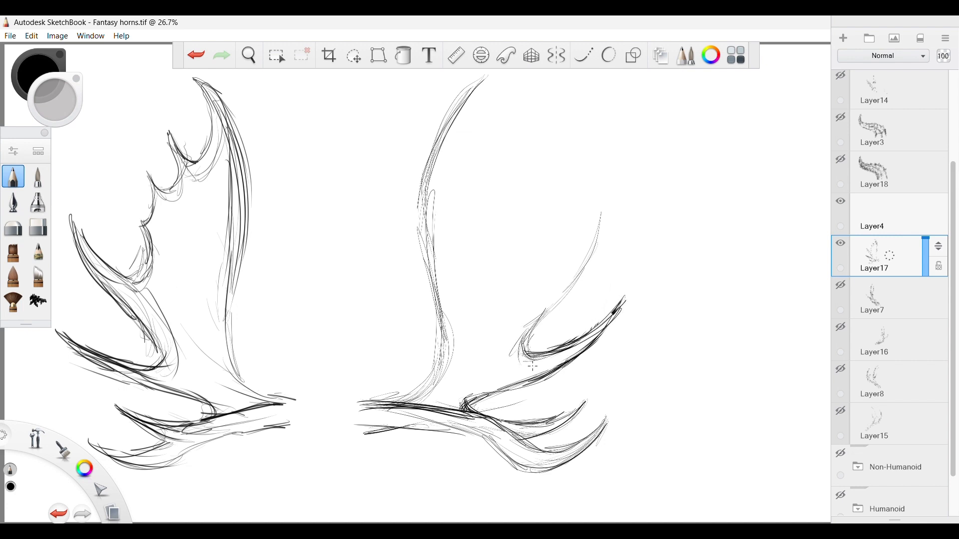
mouse_move(551, 311)
mouse_down()
mouse_move(505, 356)
mouse_move(550, 358)
mouse_up()
drag(514, 324, 598, 241)
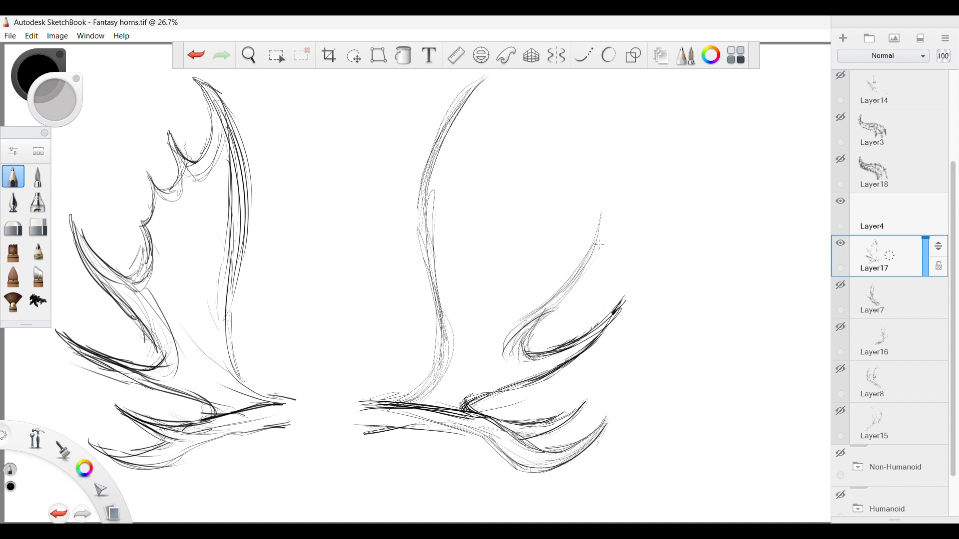
mouse_move(572, 284)
mouse_down()
mouse_move(607, 202)
mouse_move(600, 172)
mouse_move(554, 256)
mouse_up()
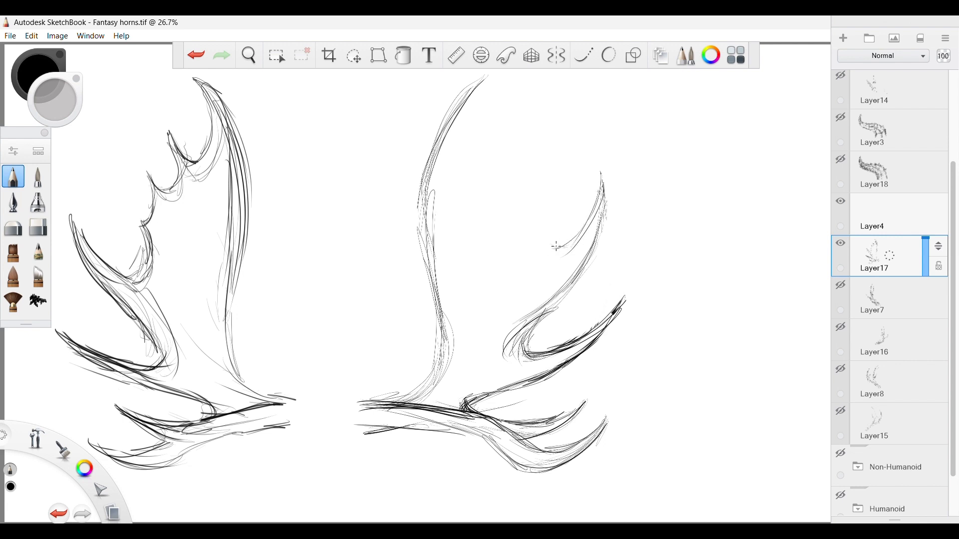
Sketch the deep notch above the fourth prong and the small scalloped points rising from it.
mouse_move(540, 214)
mouse_down()
mouse_move(548, 248)
mouse_move(562, 189)
mouse_move(554, 257)
mouse_move(577, 244)
mouse_up()
mouse_move(543, 201)
mouse_down()
mouse_move(558, 244)
mouse_move(543, 209)
mouse_up()
drag(543, 208, 570, 171)
mouse_move(543, 212)
mouse_down()
mouse_move(575, 158)
mouse_move(552, 162)
mouse_move(539, 97)
mouse_up()
mouse_move(538, 97)
mouse_down()
mouse_move(520, 144)
mouse_move(546, 145)
mouse_up()
mouse_move(546, 145)
mouse_down()
mouse_move(570, 175)
mouse_move(544, 138)
mouse_move(519, 171)
mouse_move(511, 159)
mouse_move(567, 165)
mouse_up()
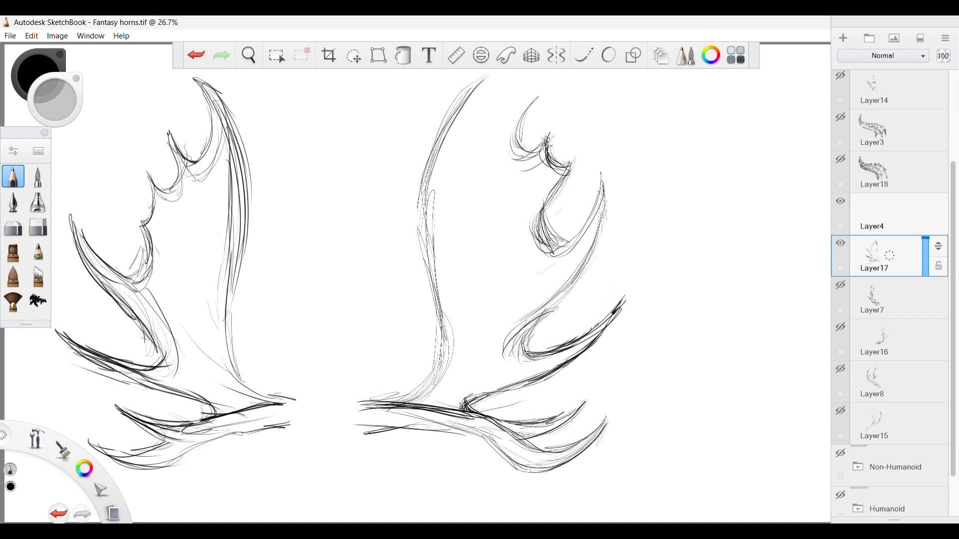
Continue the scalloped edge with further points and hollows up to the second antler's top tip.
drag(539, 95, 487, 133)
mouse_move(525, 102)
mouse_down()
mouse_move(492, 128)
mouse_move(515, 136)
mouse_move(477, 129)
mouse_up()
drag(509, 71, 445, 128)
drag(482, 85, 495, 121)
drag(539, 96, 499, 153)
mouse_move(513, 130)
mouse_down()
mouse_move(498, 160)
mouse_move(541, 152)
mouse_move(530, 175)
mouse_move(546, 193)
mouse_move(530, 225)
mouse_up()
Darken the deep notch between the scalloped points and the fourth prong with repeated curved strokes.
mouse_move(549, 172)
mouse_down()
mouse_move(553, 255)
mouse_move(543, 256)
mouse_move(553, 255)
mouse_up()
drag(542, 150, 544, 182)
mouse_move(534, 156)
mouse_down()
mouse_move(552, 184)
mouse_move(522, 244)
mouse_up()
mouse_move(542, 196)
mouse_down()
mouse_move(530, 252)
mouse_move(555, 256)
mouse_move(581, 218)
mouse_move(526, 274)
mouse_up()
drag(590, 199, 551, 309)
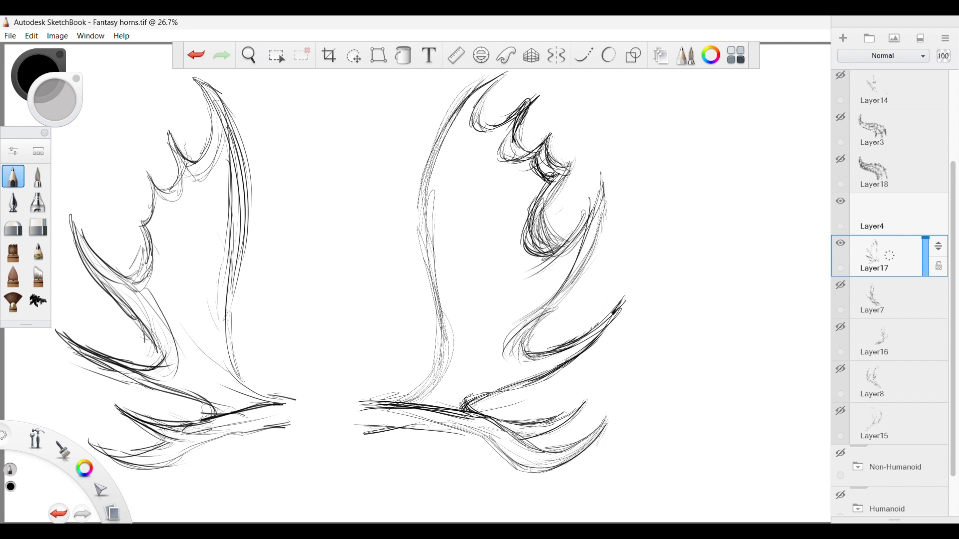
Darken the fourth prong from the notch below it up to its tip, including its upper edge.
drag(584, 242, 517, 360)
drag(543, 307, 518, 341)
drag(559, 288, 509, 354)
drag(578, 265, 521, 318)
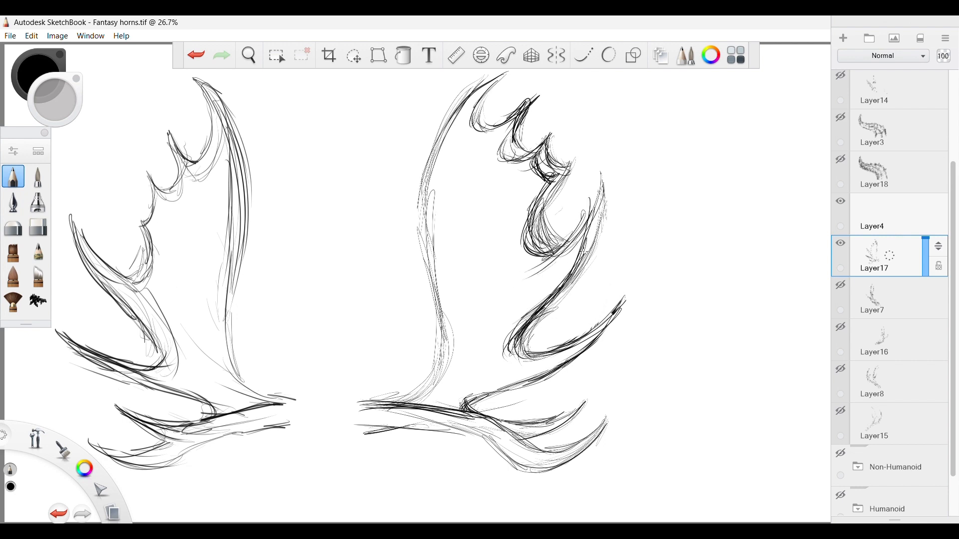
drag(585, 243, 556, 292)
drag(600, 210, 568, 276)
drag(598, 176, 594, 229)
drag(601, 182, 525, 267)
drag(551, 192, 525, 265)
Erase the excess lines inside the deep notch and outside the scalloped points to clean up the contour.
click(37, 227)
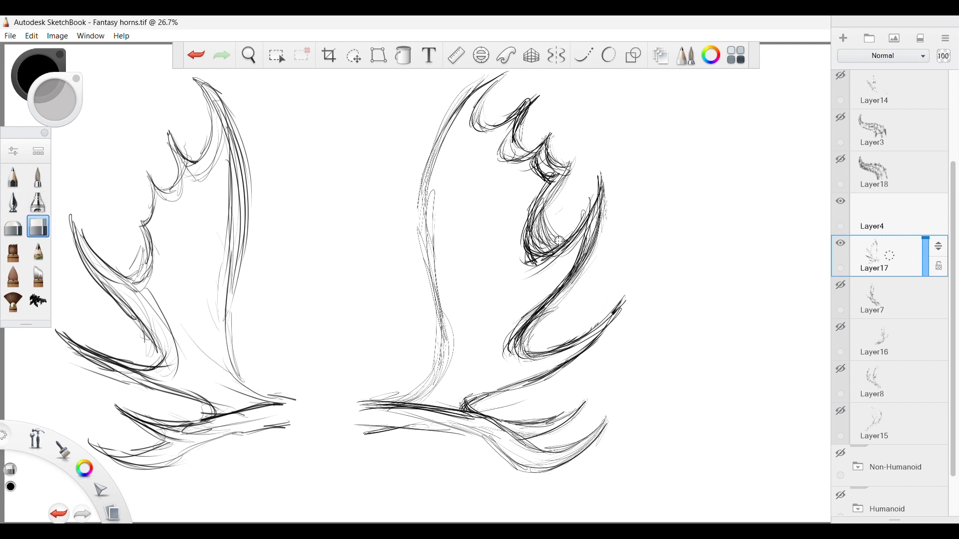
mouse_move(562, 235)
mouse_down()
mouse_move(541, 245)
mouse_move(537, 219)
mouse_up()
drag(563, 185, 536, 230)
drag(561, 234, 586, 202)
drag(570, 159, 553, 192)
mouse_move(570, 162)
mouse_down()
mouse_move(557, 171)
mouse_move(554, 134)
mouse_up()
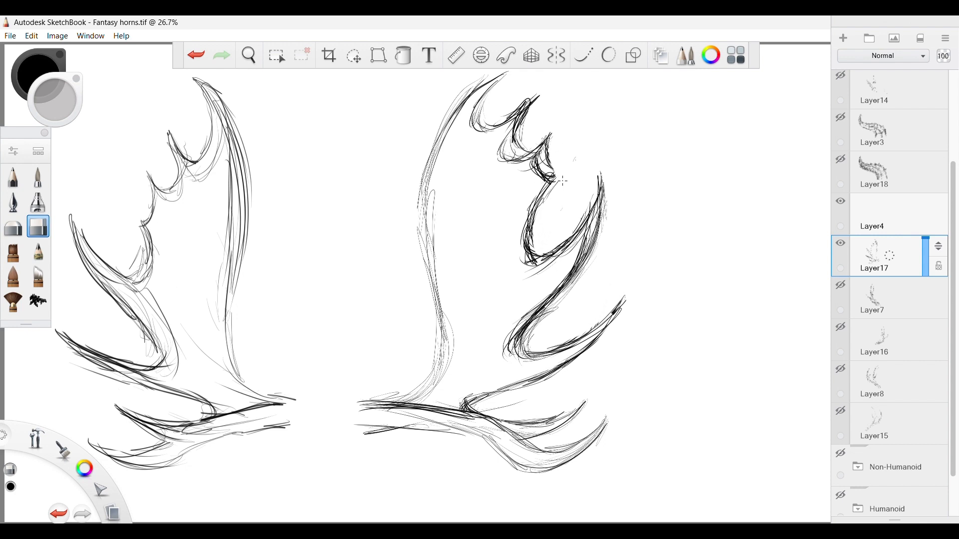
mouse_move(563, 181)
mouse_down()
mouse_move(522, 146)
mouse_move(526, 106)
mouse_move(534, 112)
mouse_move(516, 102)
mouse_up()
Redraw the scalloped edge and add inner contour lines around the deep notch and the notch below it.
click(13, 176)
drag(545, 142, 547, 192)
drag(516, 121, 517, 154)
drag(541, 189, 554, 262)
drag(538, 189, 506, 266)
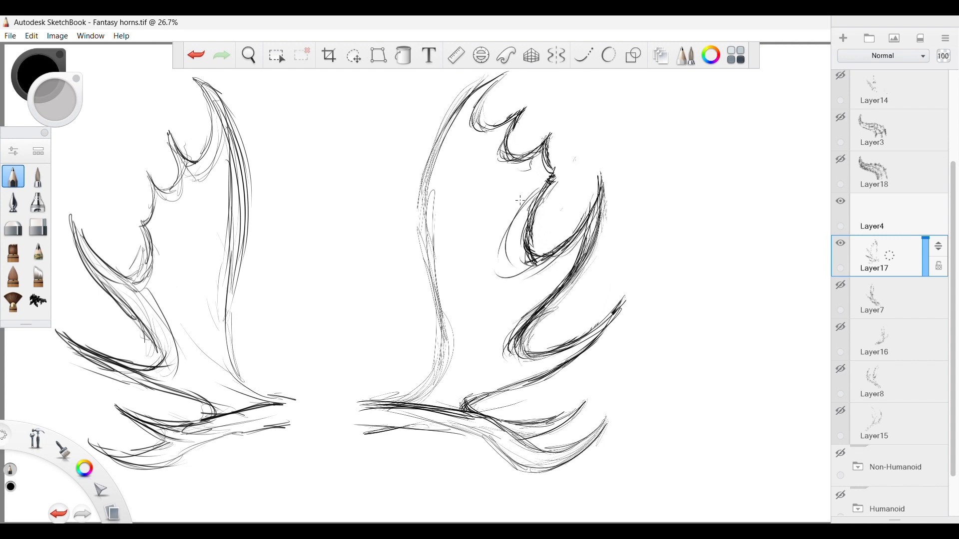
drag(514, 205, 513, 268)
drag(551, 288, 489, 364)
drag(533, 311, 495, 361)
Darken the topmost hollow and the small scalloped points along the second antler's upper edge.
mouse_move(497, 136)
mouse_down()
mouse_move(473, 104)
mouse_move(510, 124)
mouse_move(526, 106)
mouse_move(477, 108)
mouse_move(480, 135)
mouse_up()
drag(479, 97, 477, 136)
mouse_move(475, 132)
mouse_down()
mouse_move(497, 131)
mouse_move(499, 157)
mouse_up()
drag(554, 144, 543, 156)
drag(545, 141, 554, 177)
mouse_move(552, 179)
mouse_down()
mouse_move(528, 248)
mouse_move(553, 172)
mouse_move(530, 113)
mouse_up()
Erase the fourth prong's rough tip and upper edge, and redraw its contour with dark pencil strokes.
key(e)
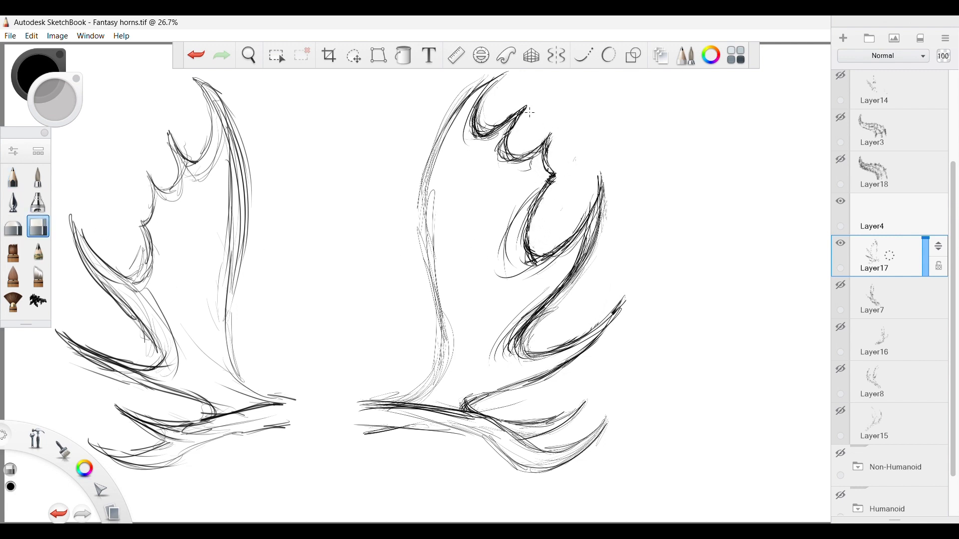
mouse_move(597, 173)
mouse_down()
mouse_move(580, 218)
mouse_move(548, 248)
mouse_up()
mouse_move(593, 215)
mouse_down()
mouse_move(575, 265)
mouse_move(512, 328)
mouse_up()
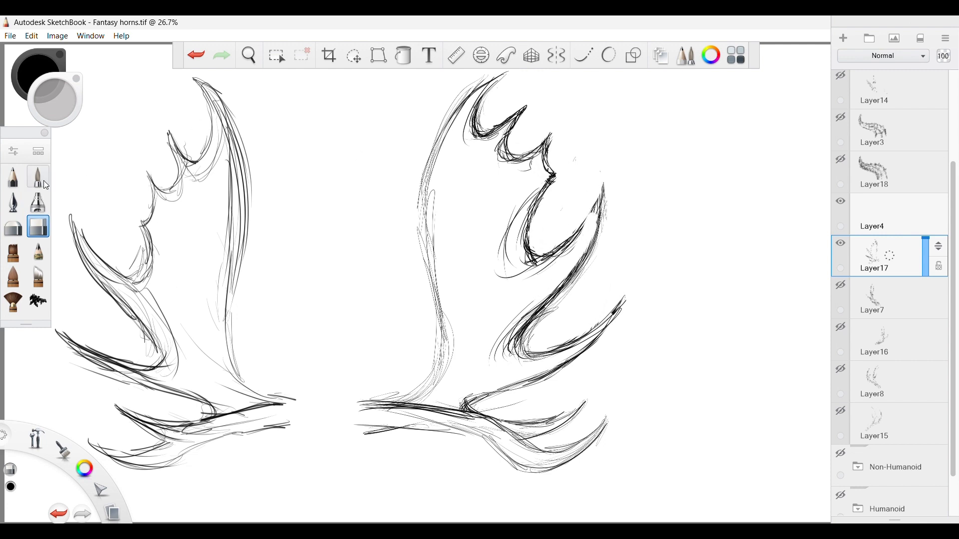
key(b)
mouse_move(574, 268)
mouse_down()
mouse_move(520, 325)
mouse_move(599, 209)
mouse_move(576, 225)
mouse_up()
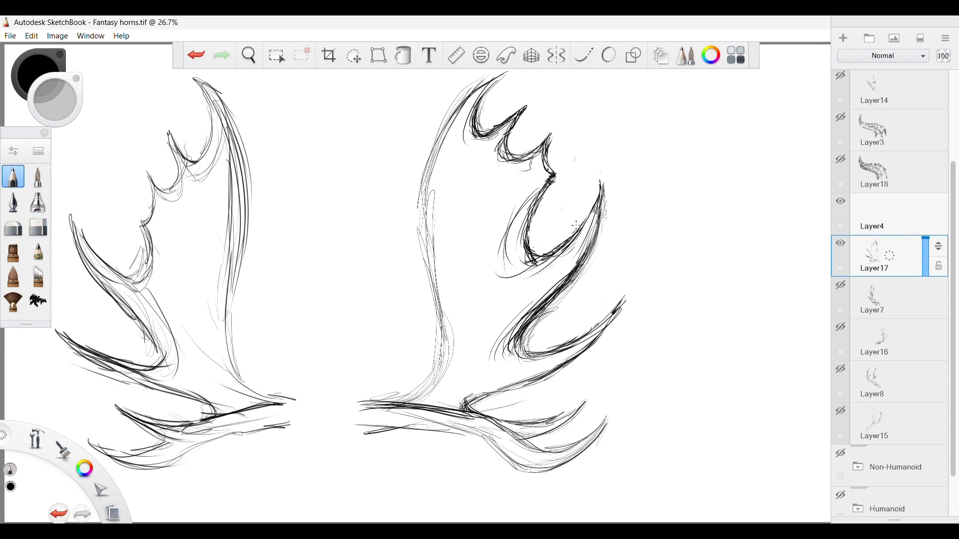
Erase stray lines along the fourth prong's outer edge to clean up its silhouette.
click(38, 228)
drag(597, 261, 540, 323)
drag(580, 283, 537, 336)
drag(583, 246, 606, 202)
Draw a horizontal and a vertical straight line beside the outer prongs, and touch up the lowest scalloped point.
click(13, 176)
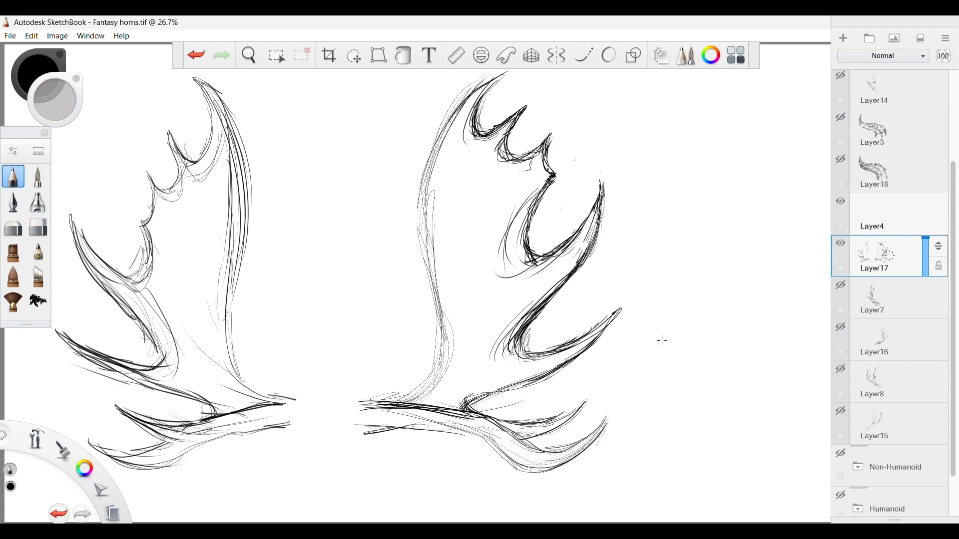
drag(627, 332, 728, 331)
mouse_move(618, 268)
mouse_down()
mouse_move(618, 170)
mouse_move(604, 207)
mouse_up()
mouse_move(542, 151)
mouse_down()
mouse_move(551, 183)
mouse_move(527, 230)
mouse_up()
key(e)
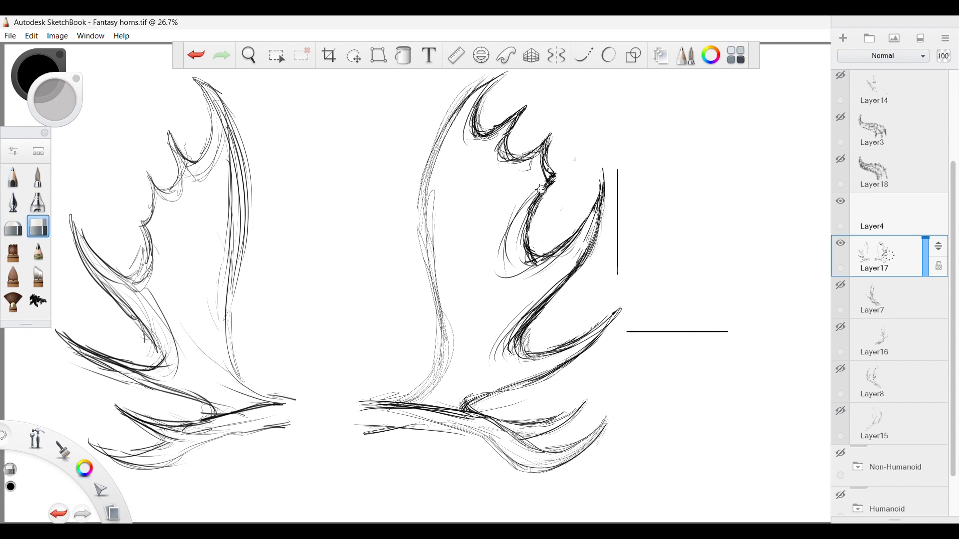
drag(541, 190, 549, 142)
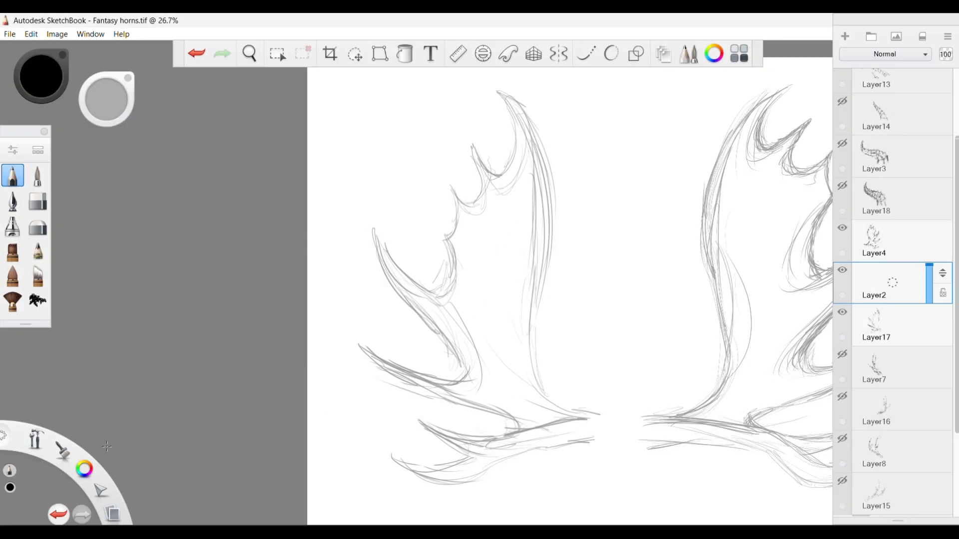
Change the pencil colour to blue and clear the trial strokes on Layer2.
drag(85, 469, 119, 452)
mouse_move(535, 313)
mouse_down()
mouse_move(536, 400)
mouse_move(536, 233)
mouse_up()
mouse_move(549, 144)
mouse_down()
mouse_move(537, 317)
mouse_move(543, 97)
mouse_move(422, 251)
mouse_move(545, 95)
mouse_move(415, 254)
mouse_move(534, 393)
mouse_move(410, 270)
mouse_move(533, 392)
mouse_move(532, 276)
mouse_up()
key(Delete)
key(ctrl+z)
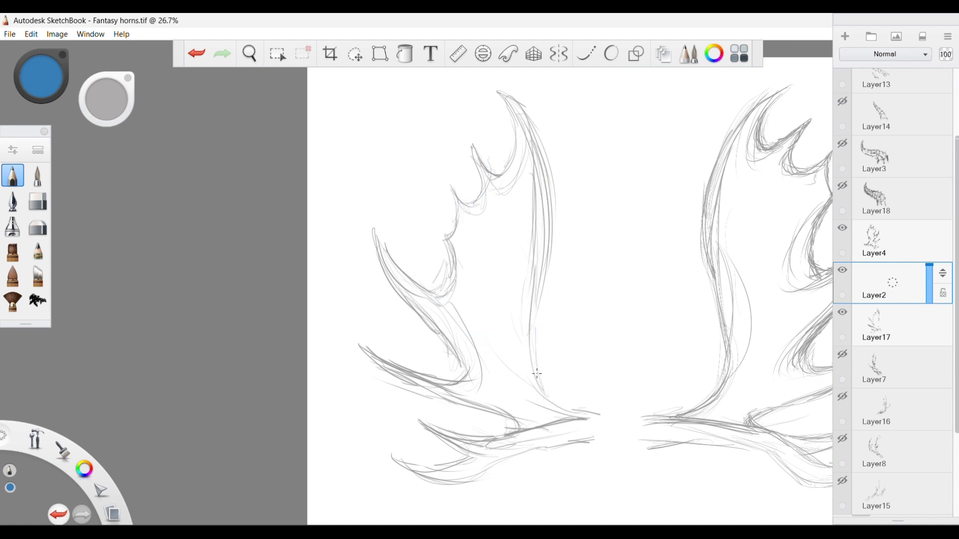
On Layer2, block in the first antler's main palm as a large blue triangle spanning its upper tip, notch and base.
mouse_move(539, 382)
mouse_down()
mouse_move(550, 148)
mouse_move(539, 389)
mouse_up()
mouse_move(539, 117)
mouse_down()
mouse_move(538, 397)
mouse_move(455, 256)
mouse_move(437, 280)
mouse_up()
drag(544, 93, 435, 287)
mouse_move(538, 124)
mouse_down()
mouse_move(455, 259)
mouse_move(542, 388)
mouse_up()
drag(434, 288, 543, 391)
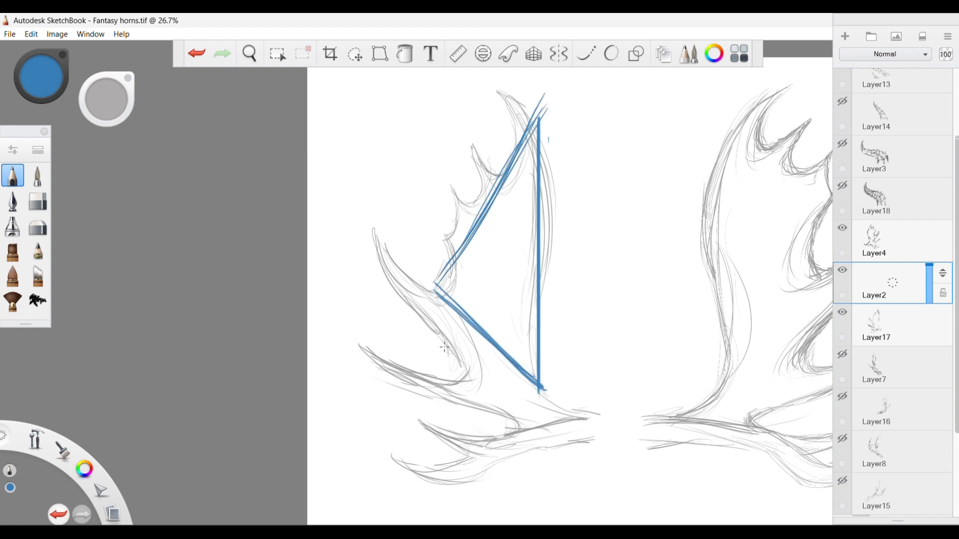
Block in the first antler's long middle prong as a blue wedge joined to the large triangle.
drag(372, 234, 443, 370)
drag(365, 230, 463, 390)
drag(410, 302, 463, 390)
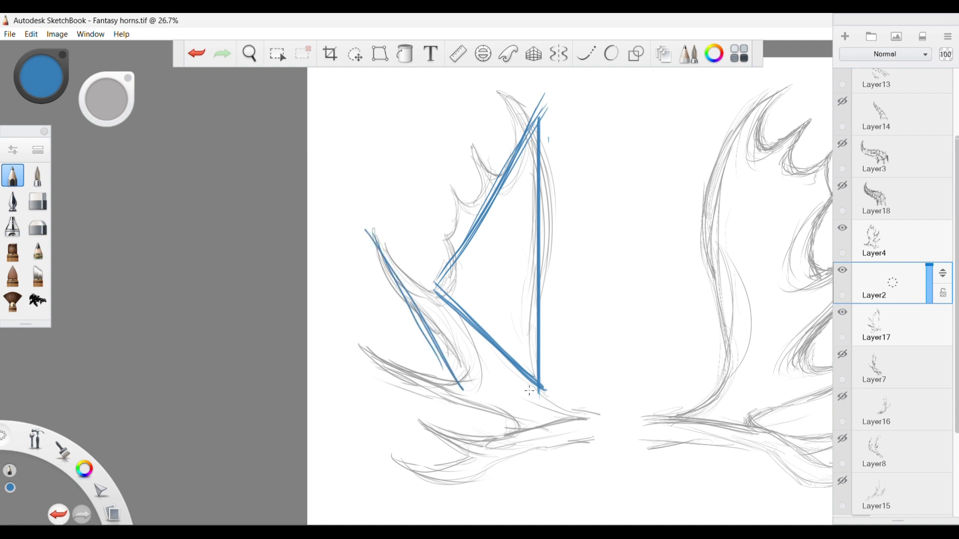
drag(538, 389, 474, 397)
mouse_move(550, 390)
mouse_down()
mouse_move(464, 392)
mouse_move(528, 385)
mouse_up()
drag(448, 301, 368, 238)
mouse_move(443, 302)
mouse_down()
mouse_move(375, 242)
mouse_move(470, 388)
mouse_up()
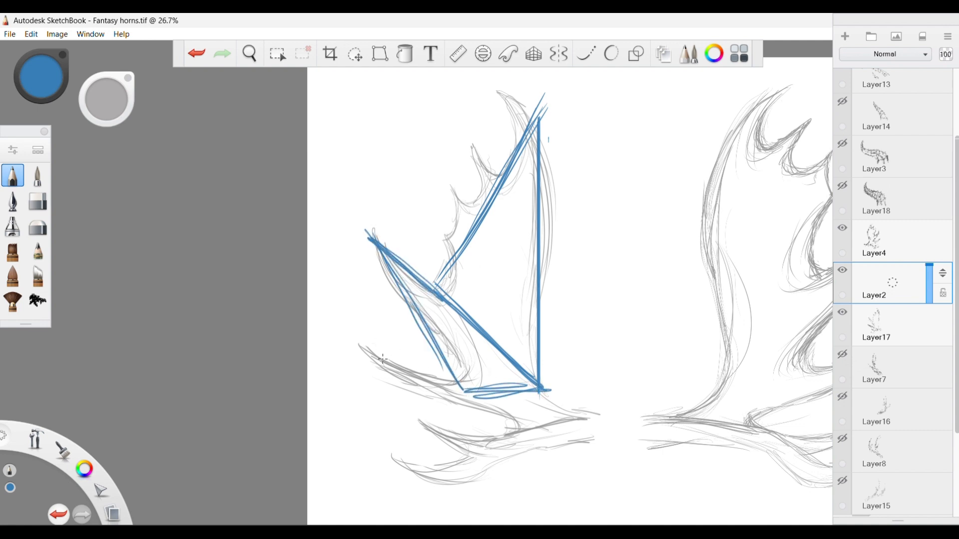
Block in the first antler's three lower prongs as one blue triangle converging at the base.
drag(383, 359, 461, 398)
drag(352, 352, 543, 417)
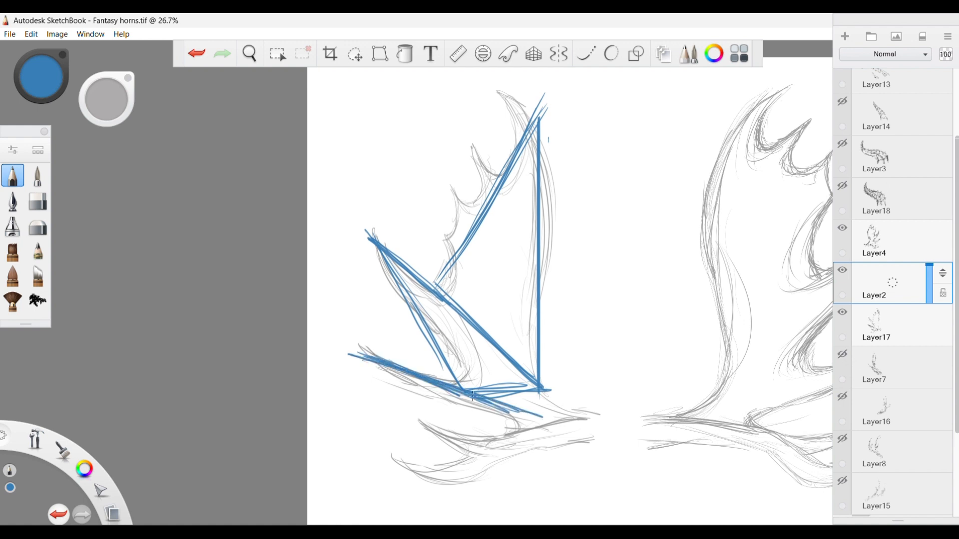
drag(473, 395, 593, 438)
mouse_move(480, 401)
mouse_down()
mouse_move(595, 428)
mouse_move(452, 478)
mouse_up()
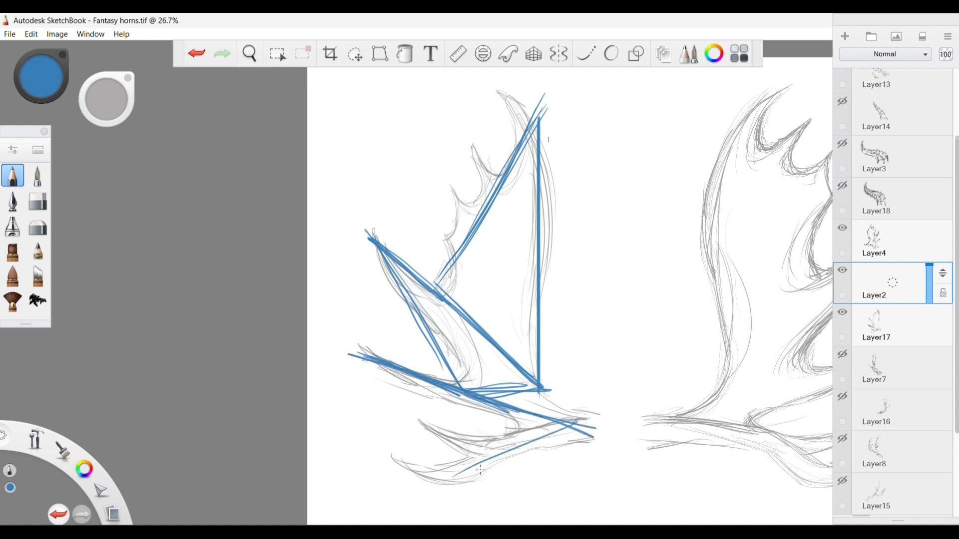
drag(579, 423, 412, 485)
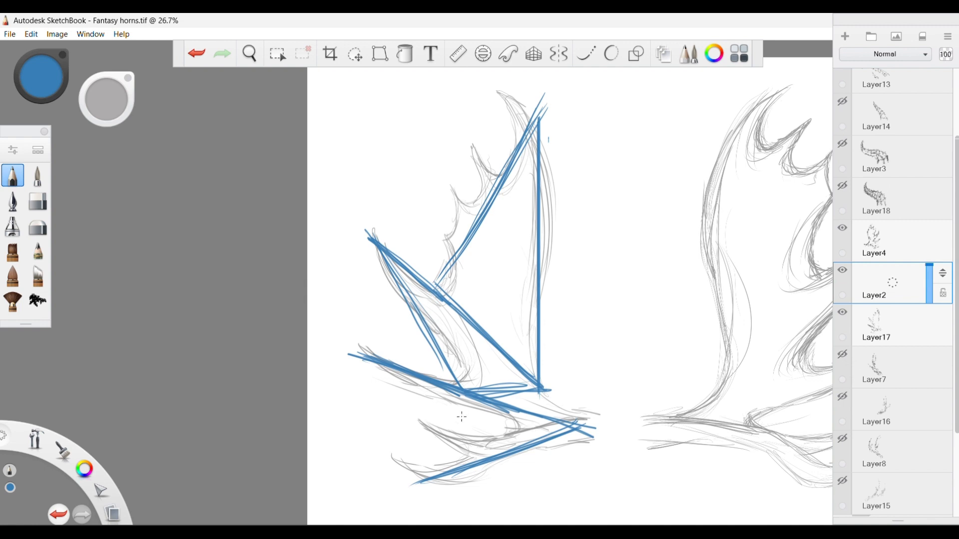
mouse_move(352, 359)
mouse_down()
mouse_move(400, 446)
mouse_move(390, 436)
mouse_move(360, 368)
mouse_move(423, 495)
mouse_up()
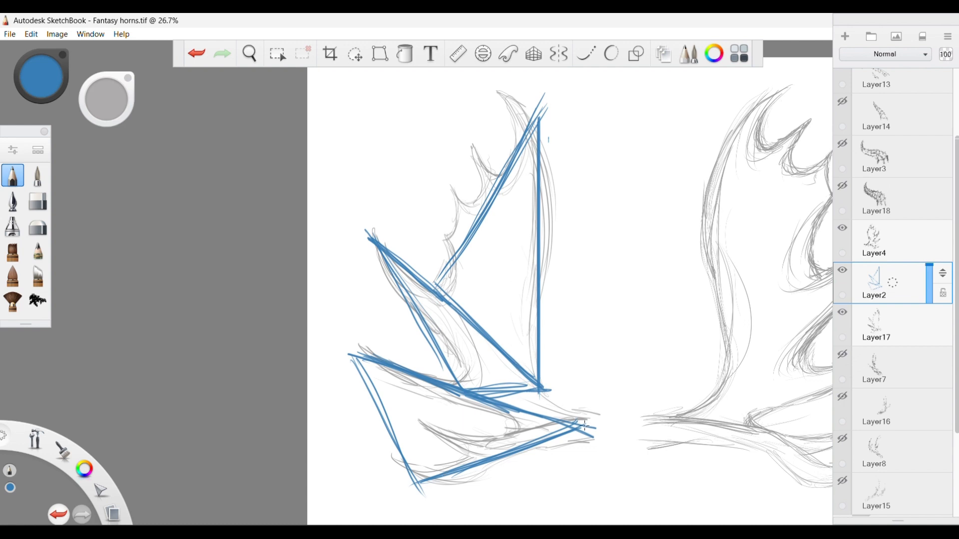
Clear Layer2, try blocking in the first antler's palm as a tall blue oval with curved upper prongs, and clear it.
key(Delete)
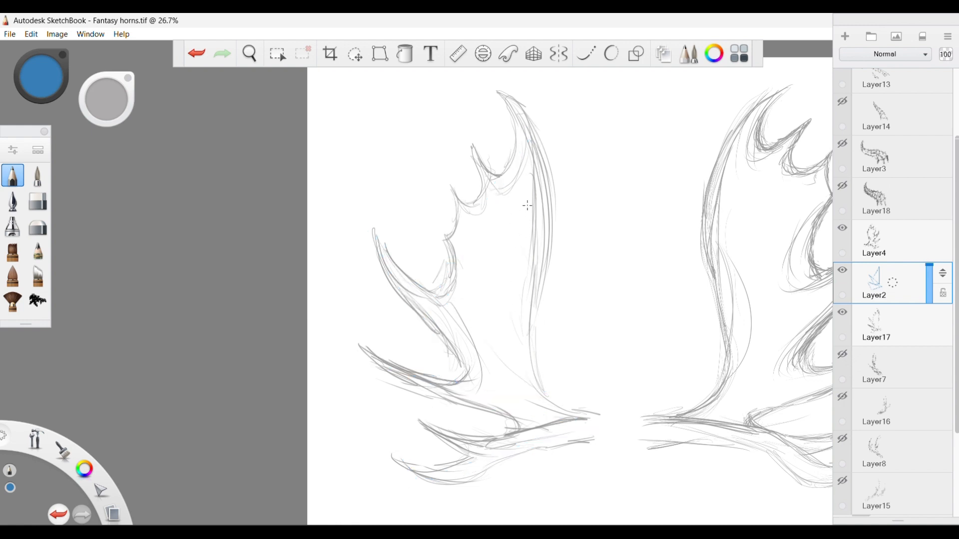
mouse_move(527, 205)
mouse_down()
mouse_move(462, 344)
mouse_move(545, 299)
mouse_move(541, 168)
mouse_up()
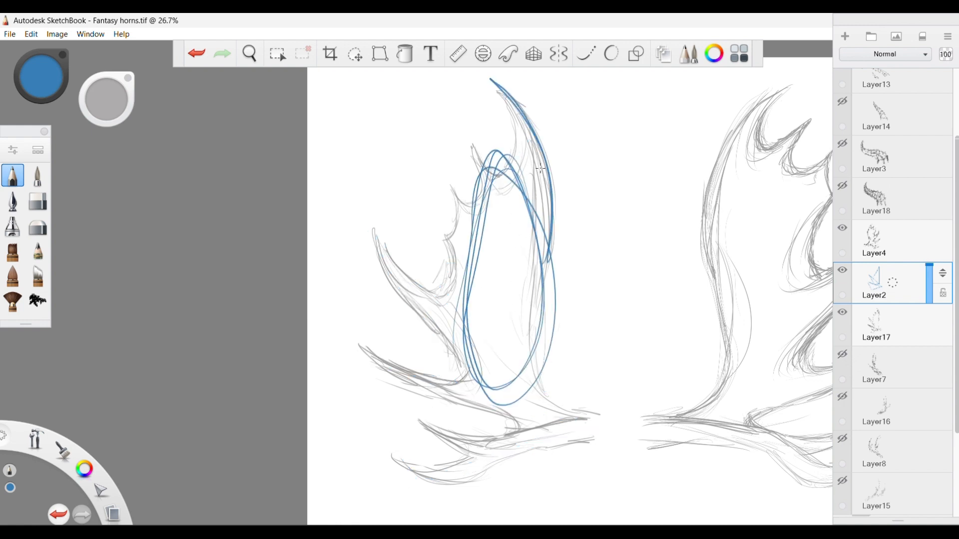
drag(498, 88, 504, 179)
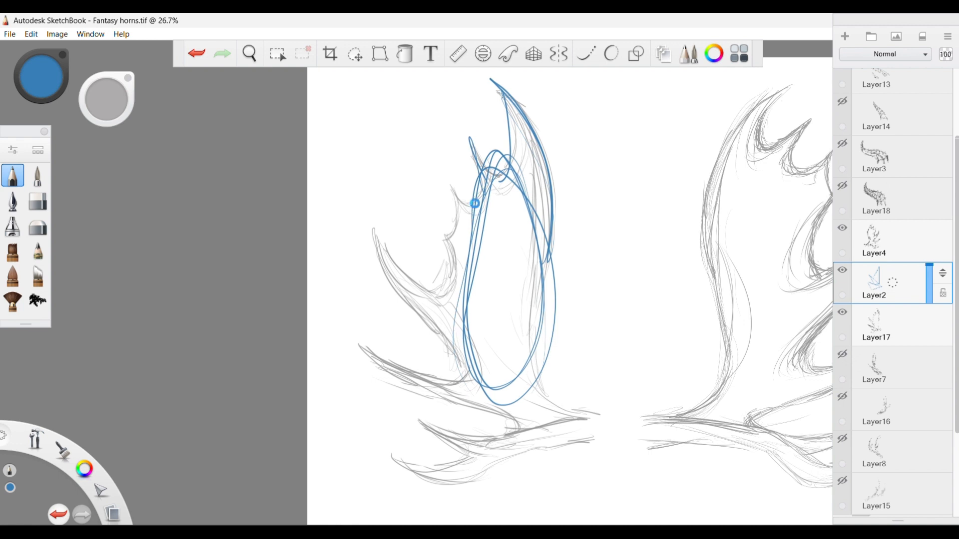
key(Delete)
Draw straight blue lines along the first antler's upper prong tips to study their alignment, and clear them.
drag(498, 91, 435, 244)
drag(466, 182, 431, 252)
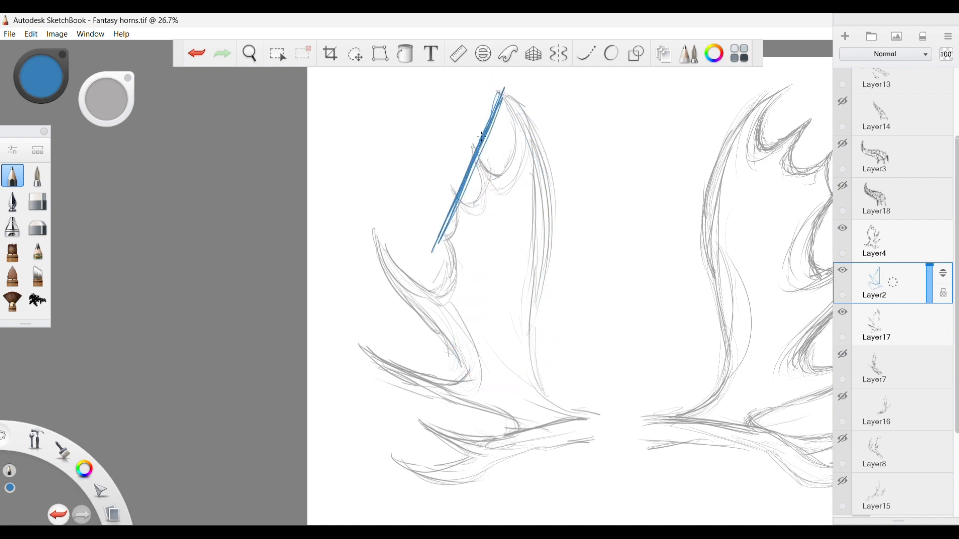
key(Delete)
drag(503, 100, 437, 225)
mouse_move(504, 80)
mouse_down()
mouse_move(427, 257)
mouse_move(446, 234)
mouse_up()
key(Delete)
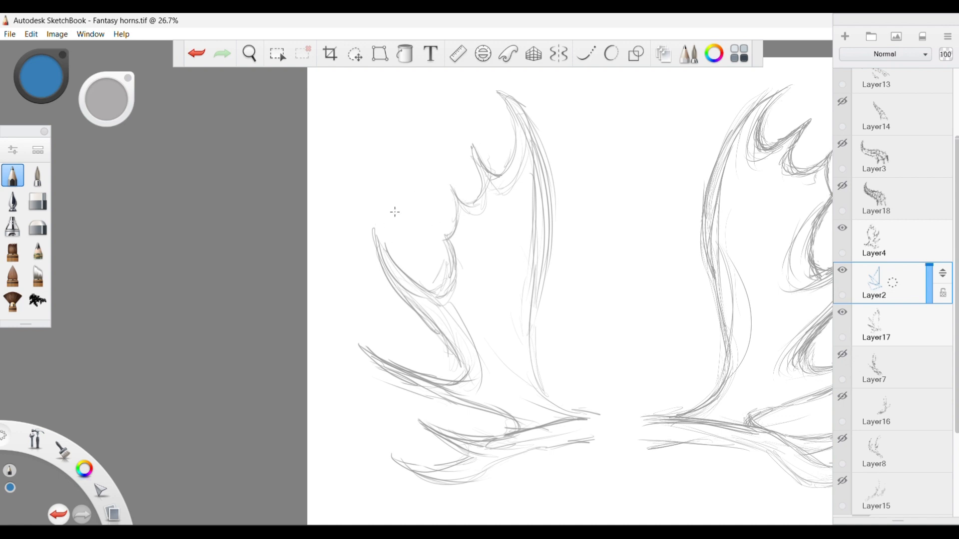
Connect the first antler's outer prong tips with blue lines from the top tip down to the lowest prong, and clear them.
drag(500, 91, 367, 231)
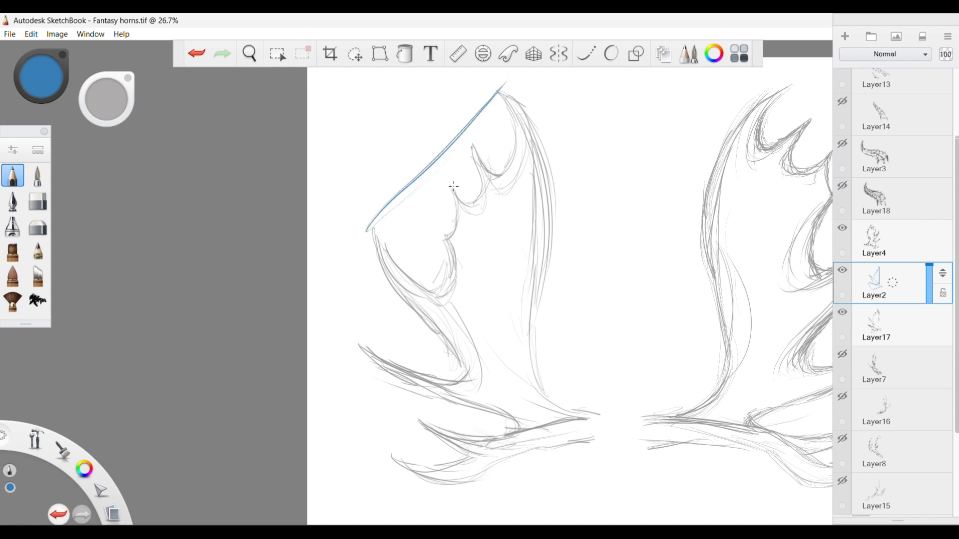
drag(452, 186, 472, 145)
drag(369, 250, 370, 346)
drag(365, 215, 369, 345)
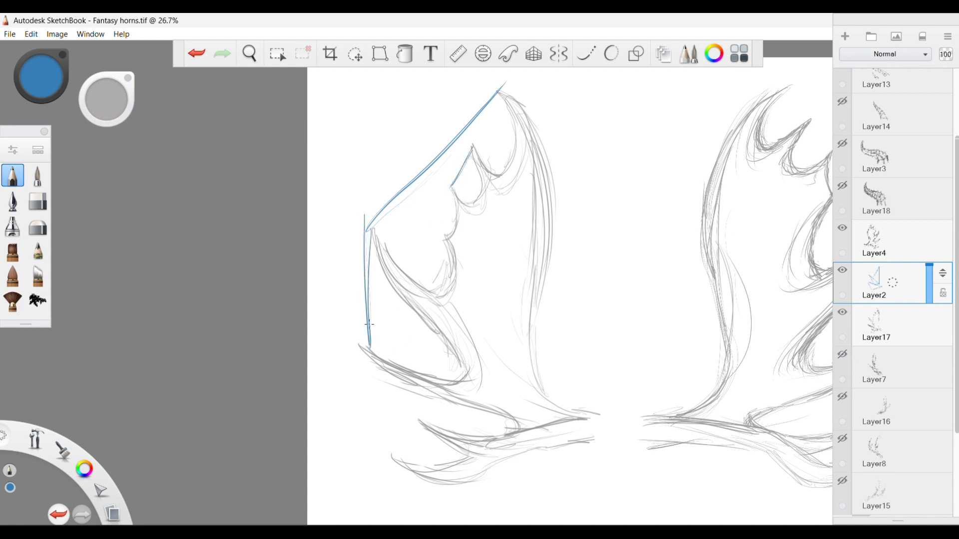
drag(367, 231, 365, 346)
mouse_move(397, 460)
mouse_down()
mouse_move(398, 379)
mouse_move(397, 468)
mouse_up()
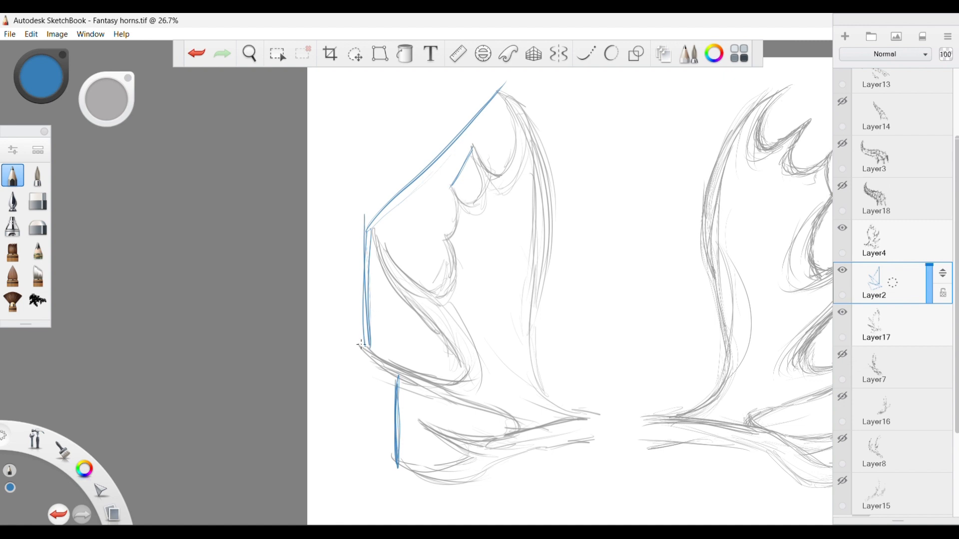
key(Delete)
Draw vertical blue guide lines through four of the first antler's prong tips to compare their horizontal placement.
drag(361, 349, 362, 191)
drag(362, 192, 362, 360)
drag(397, 460, 397, 349)
drag(397, 476, 396, 253)
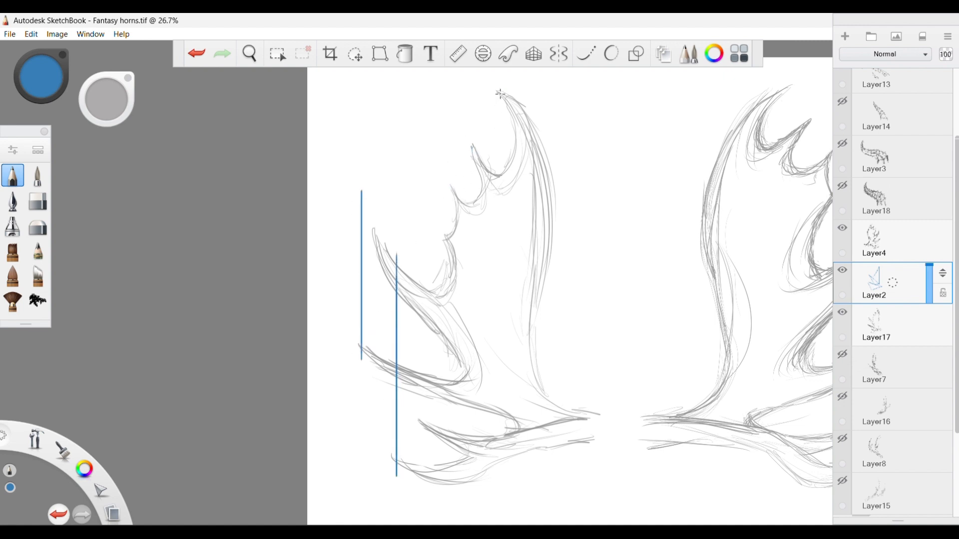
drag(500, 94, 501, 445)
drag(449, 185, 448, 413)
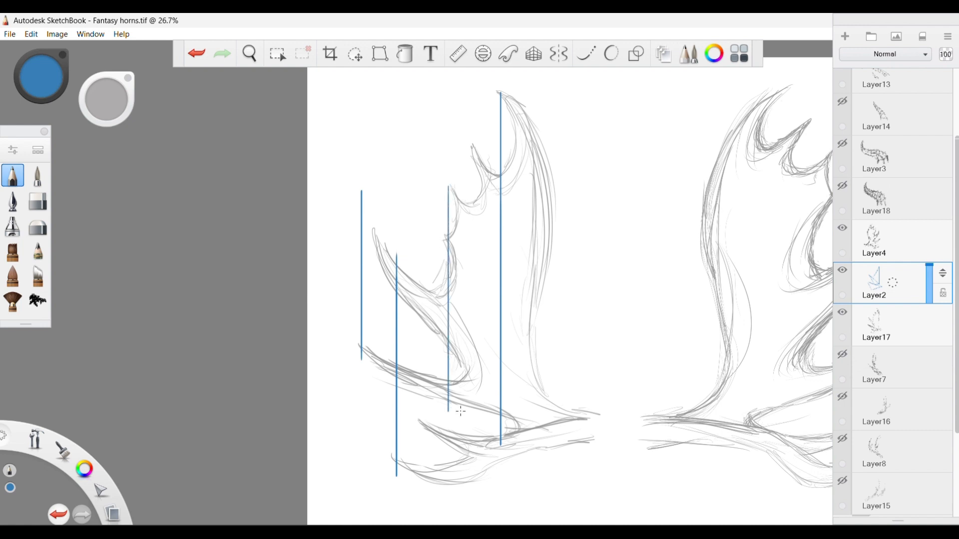
drag(448, 350, 448, 442)
drag(447, 190, 448, 300)
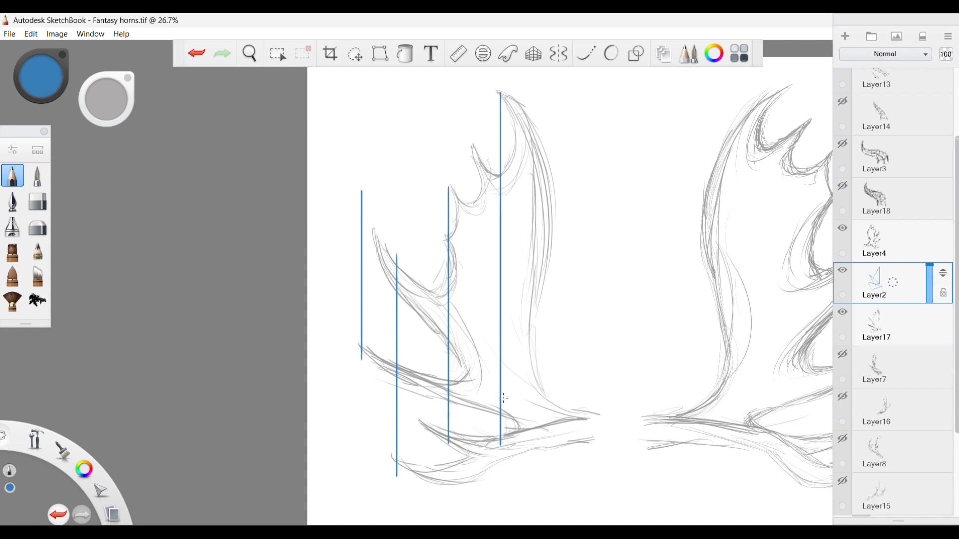
key(ctrl+z)
key(ctrl+z)
key(ctrl+z)
key(ctrl+z)
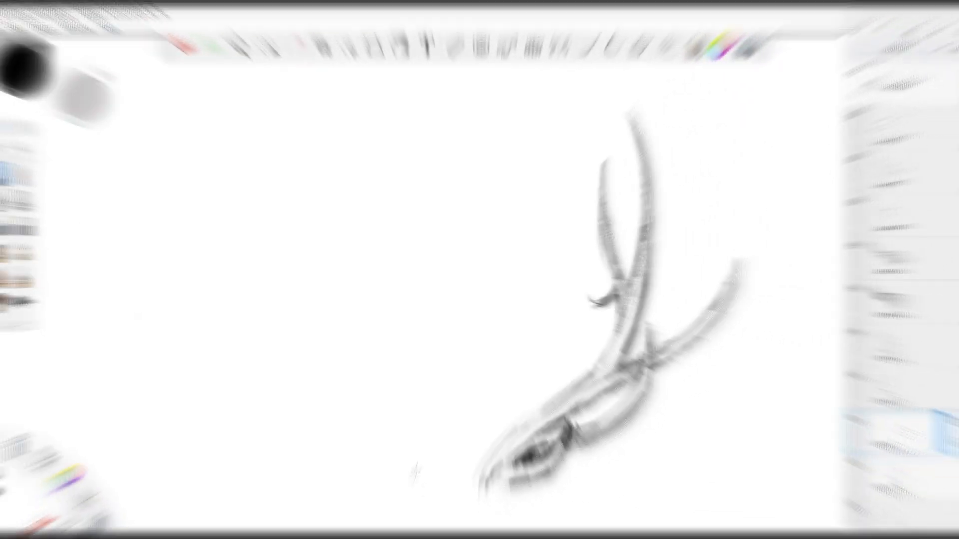
On Layer7, lightly sketch the mirrored antler's lower beam in black with its long outer tine curving upward.
drag(402, 432, 427, 470)
drag(398, 429, 432, 470)
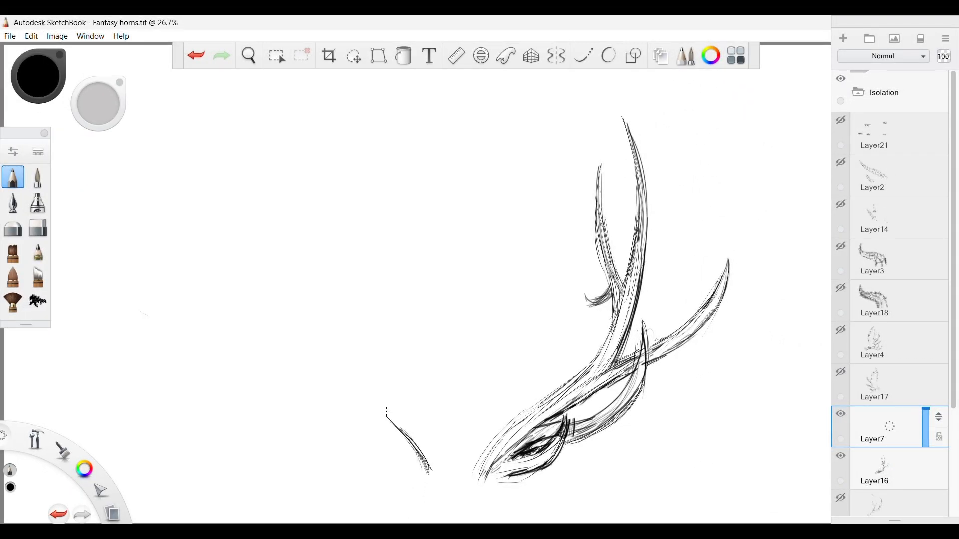
drag(369, 392, 400, 427)
drag(362, 383, 404, 426)
mouse_move(310, 374)
mouse_down()
mouse_move(384, 412)
mouse_move(374, 405)
mouse_up()
drag(263, 354, 326, 381)
drag(221, 298, 316, 379)
drag(223, 286, 324, 381)
Sketch the mirrored antler's main beam sweeping upward from the outer tine's junction to its tall tip.
drag(313, 314, 374, 401)
drag(318, 340, 374, 398)
mouse_move(294, 291)
mouse_down()
mouse_move(385, 402)
mouse_move(330, 358)
mouse_up()
mouse_move(274, 176)
mouse_down()
mouse_move(312, 334)
mouse_move(288, 262)
mouse_up()
mouse_move(323, 125)
mouse_down()
mouse_move(295, 263)
mouse_move(299, 228)
mouse_up()
drag(342, 98, 295, 274)
drag(350, 94, 307, 250)
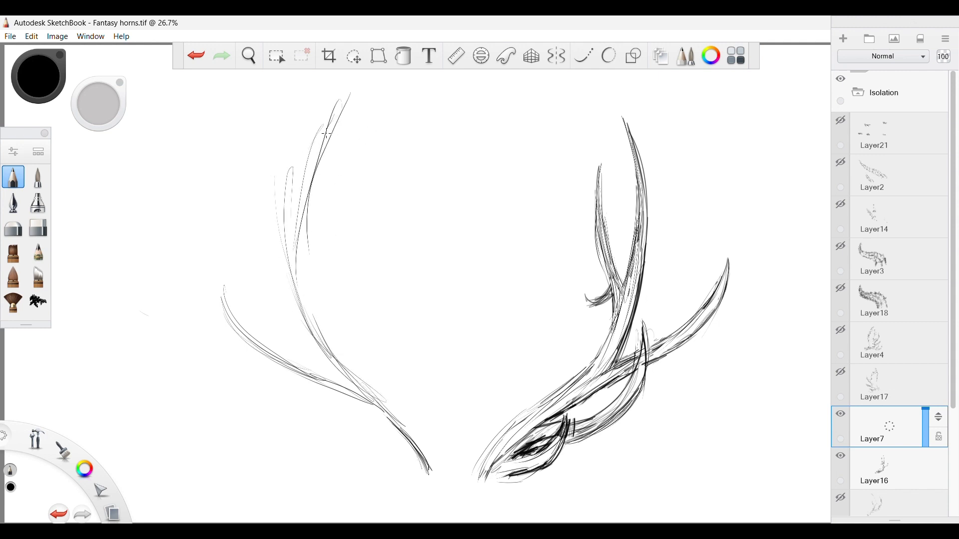
drag(323, 139, 292, 284)
drag(338, 103, 298, 298)
Sketch the inner tine branching from the upper beam and the small hooked tine below it.
drag(336, 251, 302, 305)
drag(357, 184, 309, 303)
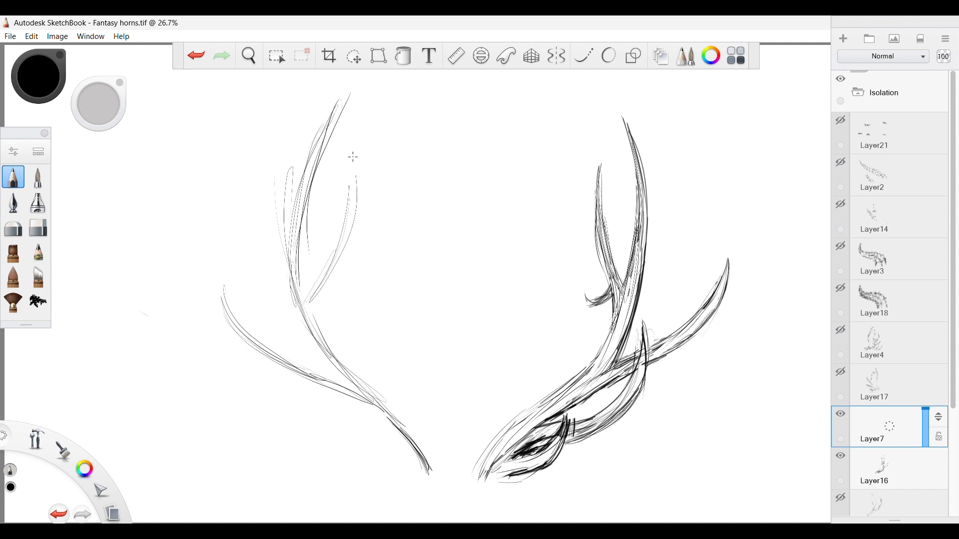
mouse_move(353, 159)
mouse_down()
mouse_move(347, 202)
mouse_move(302, 310)
mouse_move(358, 302)
mouse_up()
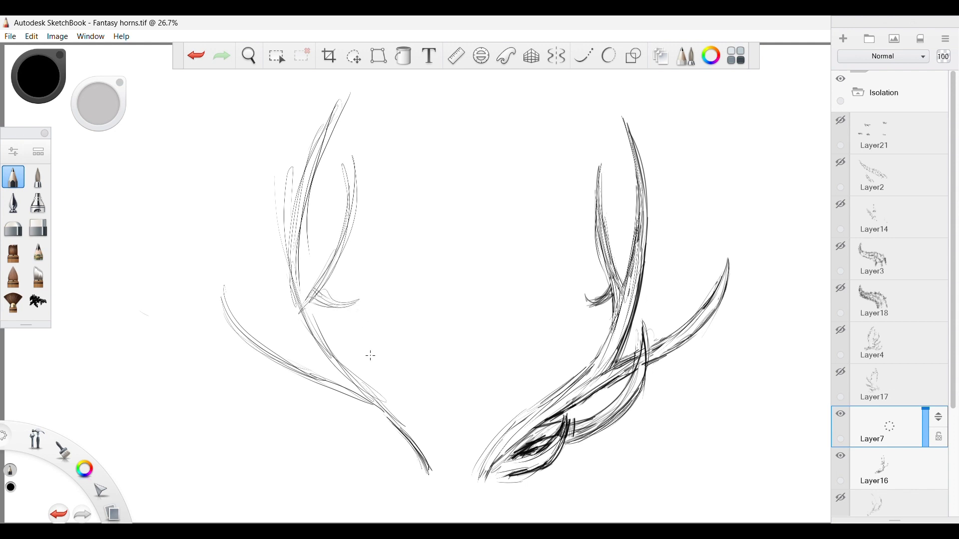
Sketch the lower curved tine sweeping outward from the mirrored antler's base and rough in the short tine beneath it.
drag(302, 395, 416, 447)
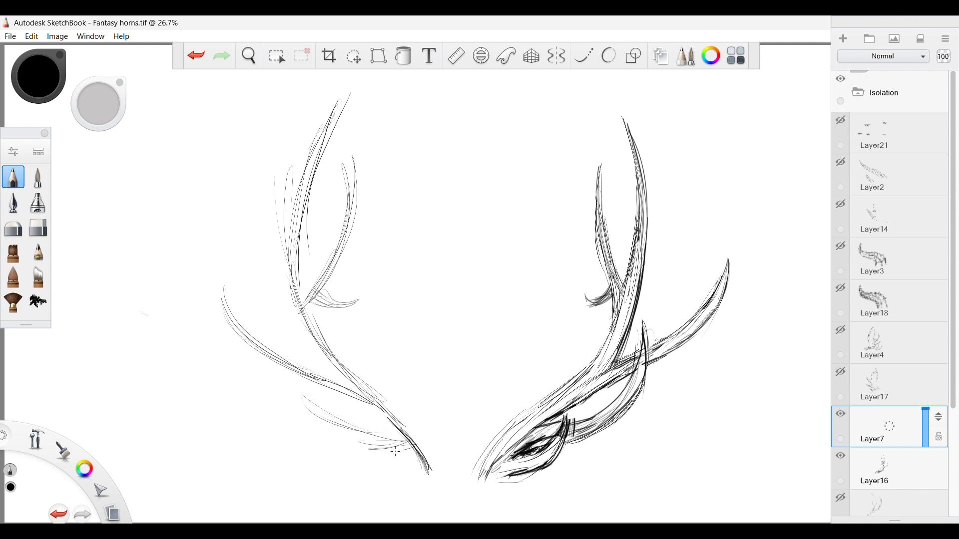
drag(349, 452, 407, 440)
drag(329, 430, 409, 444)
drag(302, 385, 354, 438)
mouse_move(289, 348)
mouse_down()
mouse_move(348, 438)
mouse_move(407, 470)
mouse_up()
drag(352, 434, 423, 477)
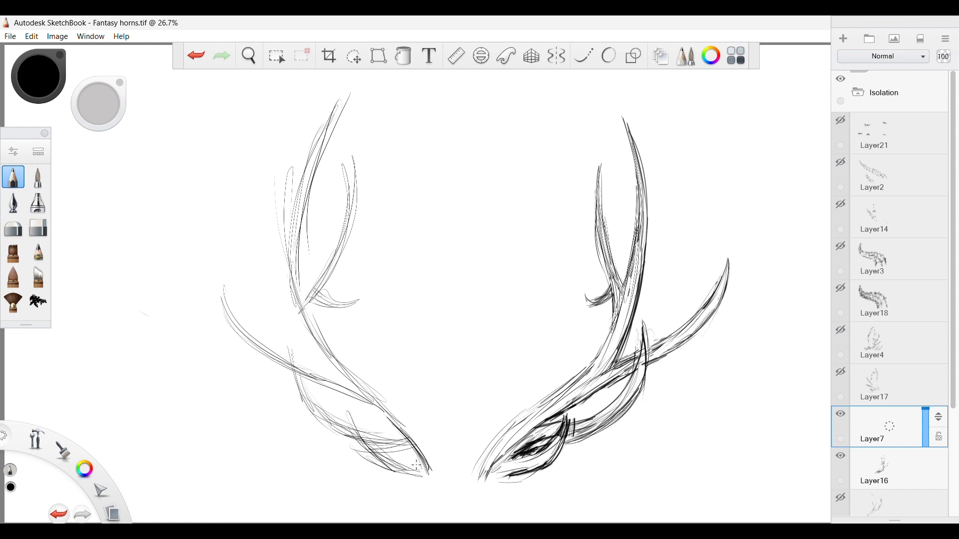
Define the short base tine with heavy dark strokes along its tip, sides and underside.
drag(354, 415, 373, 454)
mouse_move(371, 419)
mouse_down()
mouse_move(384, 467)
mouse_move(410, 474)
mouse_move(384, 475)
mouse_up()
drag(379, 479, 415, 474)
mouse_move(372, 477)
mouse_down()
mouse_move(366, 411)
mouse_move(417, 471)
mouse_up()
drag(402, 473, 421, 467)
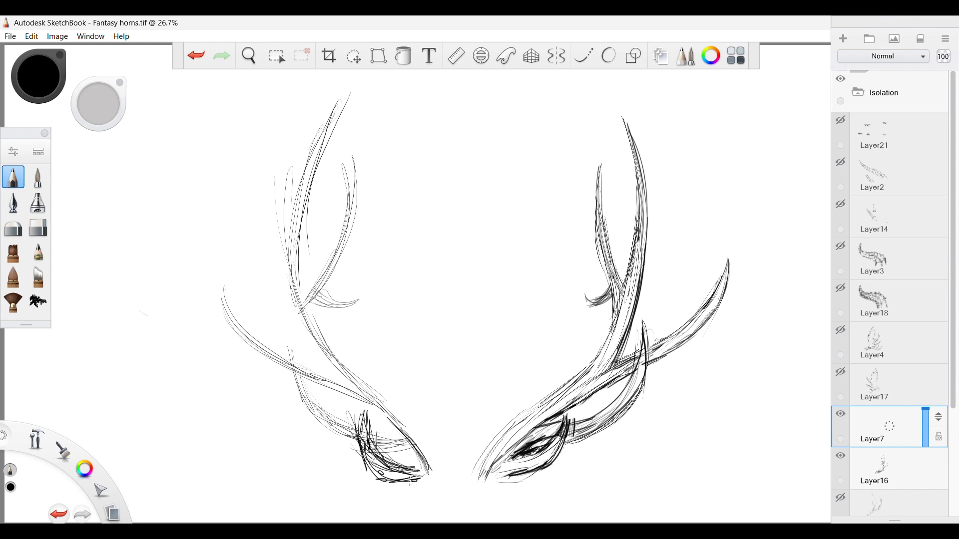
mouse_move(367, 415)
mouse_down()
mouse_move(386, 456)
mouse_move(361, 463)
mouse_up()
drag(364, 415, 368, 471)
drag(366, 411, 382, 454)
drag(394, 448, 423, 461)
mouse_move(384, 452)
mouse_down()
mouse_move(428, 462)
mouse_move(444, 480)
mouse_up()
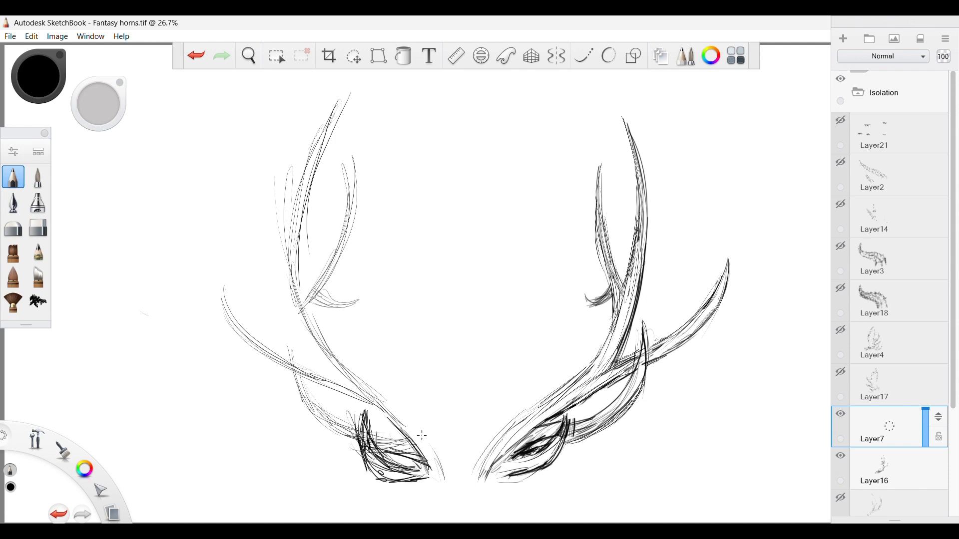
Strengthen the lower main beam's inner edge from the antler's base up toward the fork.
drag(398, 405, 444, 479)
drag(381, 393, 442, 472)
drag(347, 354, 419, 436)
drag(316, 328, 399, 409)
mouse_move(359, 367)
mouse_down()
mouse_move(418, 444)
mouse_move(398, 456)
mouse_up()
Darken both contours of the lower curved tine from its pointed tip to where it meets the base.
drag(332, 433, 354, 444)
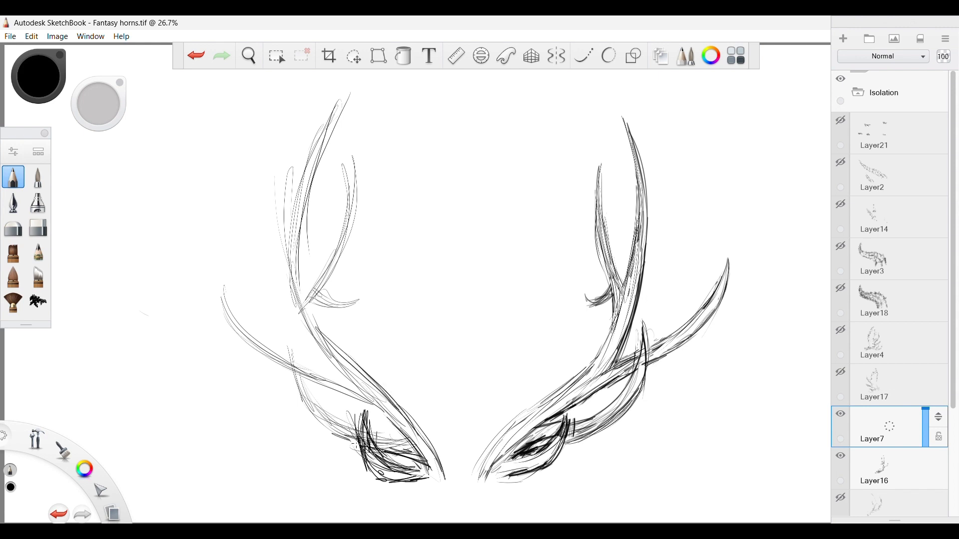
drag(299, 396, 363, 449)
drag(300, 386, 325, 424)
drag(288, 359, 318, 426)
mouse_move(289, 339)
mouse_down()
mouse_move(301, 380)
mouse_move(346, 432)
mouse_up()
mouse_move(319, 411)
mouse_down()
mouse_move(359, 439)
mouse_move(411, 440)
mouse_up()
drag(341, 423, 352, 431)
drag(322, 415, 382, 436)
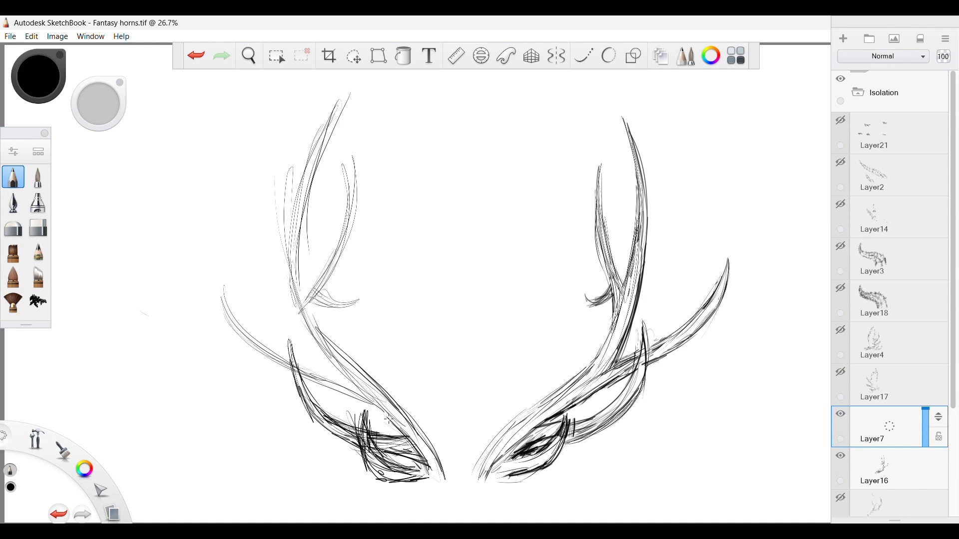
Shade the base tine junction and darken the long outer tine where it joins the main beam.
drag(421, 464, 382, 472)
mouse_move(390, 425)
mouse_down()
mouse_move(327, 385)
mouse_move(344, 378)
mouse_up()
mouse_move(340, 375)
mouse_down()
mouse_move(299, 361)
mouse_move(237, 315)
mouse_move(272, 367)
mouse_move(295, 375)
mouse_up()
mouse_move(311, 381)
mouse_down()
mouse_move(374, 408)
mouse_move(360, 390)
mouse_move(378, 400)
mouse_up()
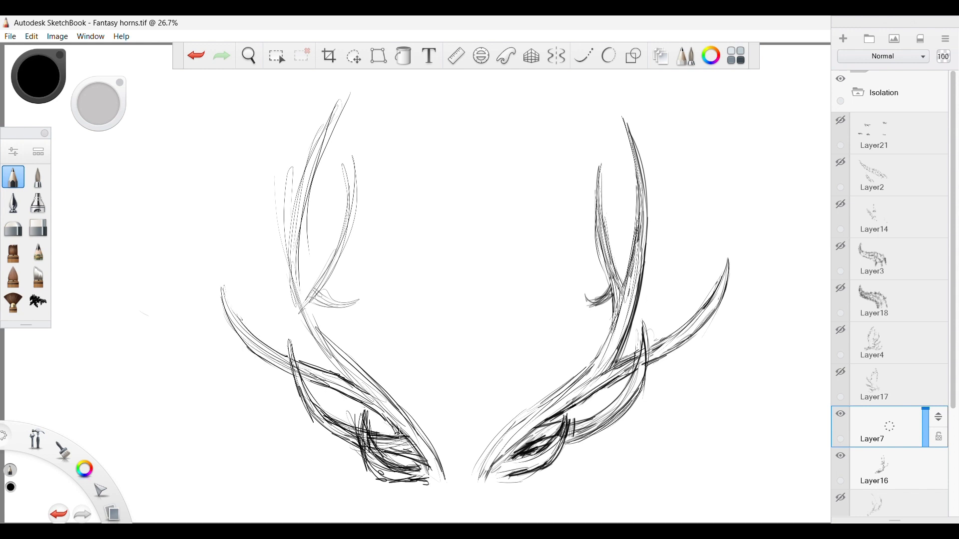
Darken the main beam's contours from the base through the fork to the tall upper tip.
mouse_move(334, 341)
mouse_down()
mouse_move(306, 300)
mouse_move(348, 360)
mouse_up()
mouse_move(310, 318)
mouse_down()
mouse_move(341, 375)
mouse_move(307, 317)
mouse_up()
drag(436, 448, 461, 487)
drag(309, 305, 303, 240)
mouse_move(304, 282)
mouse_down()
mouse_move(349, 362)
mouse_move(290, 325)
mouse_move(306, 241)
mouse_up()
mouse_move(302, 238)
mouse_down()
mouse_move(303, 290)
mouse_move(315, 205)
mouse_up()
drag(300, 287, 318, 172)
mouse_move(301, 278)
mouse_down()
mouse_move(318, 164)
mouse_move(289, 257)
mouse_up()
drag(317, 140, 291, 238)
mouse_move(301, 185)
mouse_down()
mouse_move(351, 86)
mouse_move(300, 225)
mouse_up()
drag(316, 171, 305, 177)
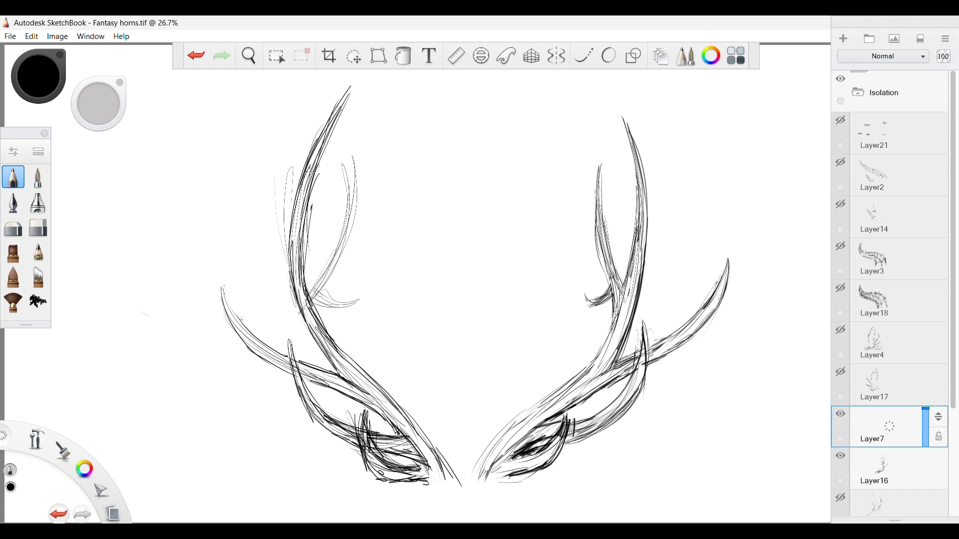
Darken the upper inner tine and shade the small hooked tine where they branch from the main beam.
drag(307, 286, 300, 295)
mouse_move(319, 276)
mouse_down()
mouse_move(304, 291)
mouse_move(320, 300)
mouse_move(315, 317)
mouse_up()
drag(316, 309, 343, 224)
drag(325, 268, 348, 194)
mouse_move(341, 235)
mouse_down()
mouse_move(343, 164)
mouse_move(334, 276)
mouse_up()
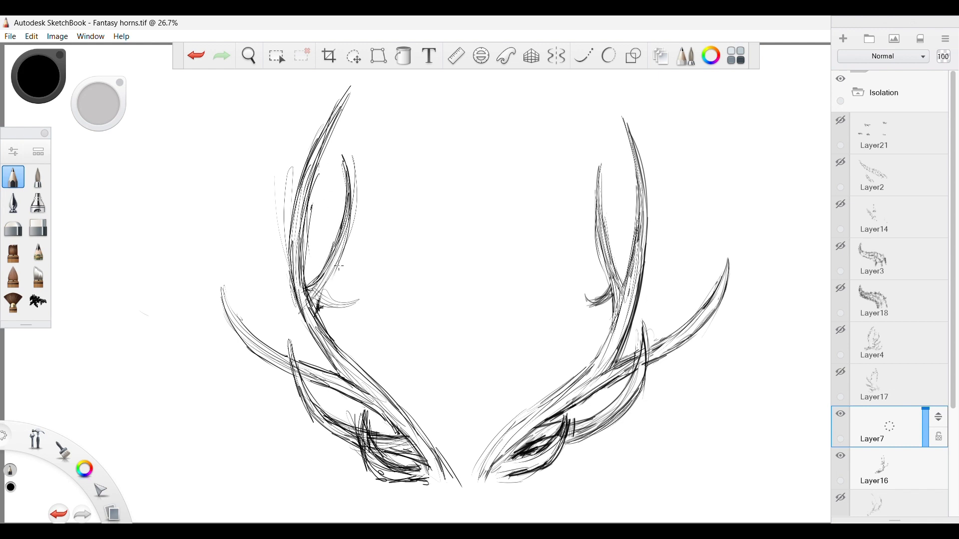
mouse_move(348, 205)
mouse_down()
mouse_move(332, 315)
mouse_move(323, 314)
mouse_up()
mouse_move(323, 303)
mouse_down()
mouse_move(329, 288)
mouse_move(323, 314)
mouse_up()
drag(336, 314, 336, 319)
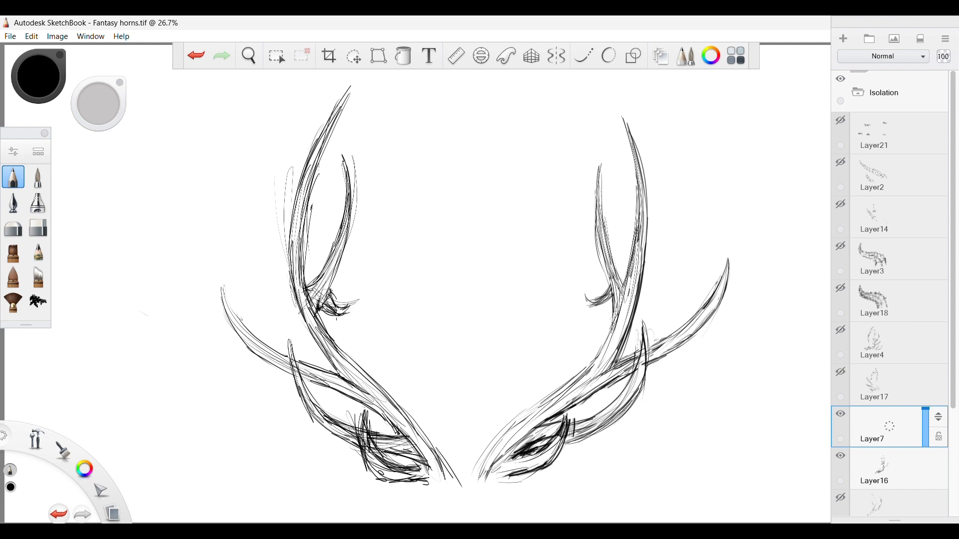
Reinforce the mirrored antler's outlines along the main beam, base tine and lower curved tine.
drag(345, 91, 310, 184)
drag(304, 250, 315, 313)
drag(319, 311, 357, 387)
mouse_move(432, 433)
mouse_down()
mouse_move(455, 473)
mouse_move(390, 479)
mouse_up()
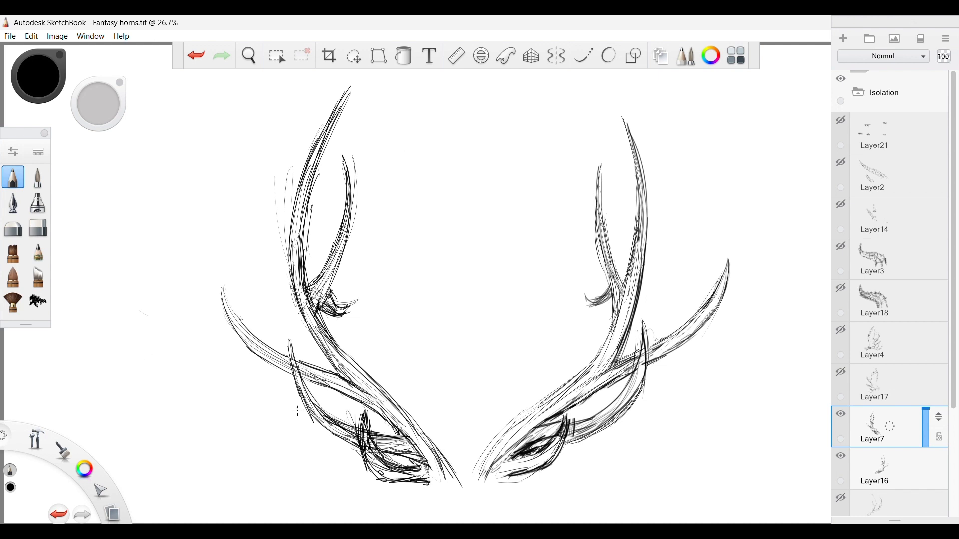
mouse_move(287, 337)
mouse_down()
mouse_move(306, 399)
mouse_move(348, 438)
mouse_up()
drag(315, 422, 423, 477)
Erase the stray lines at the base, upper tip, main beam, inner tine and small hook.
click(38, 227)
drag(423, 453, 399, 443)
drag(303, 405, 326, 428)
mouse_move(349, 95)
mouse_down()
mouse_move(326, 151)
mouse_move(337, 106)
mouse_up()
drag(286, 184, 284, 240)
drag(314, 208, 306, 269)
drag(319, 172, 315, 186)
drag(355, 156, 357, 216)
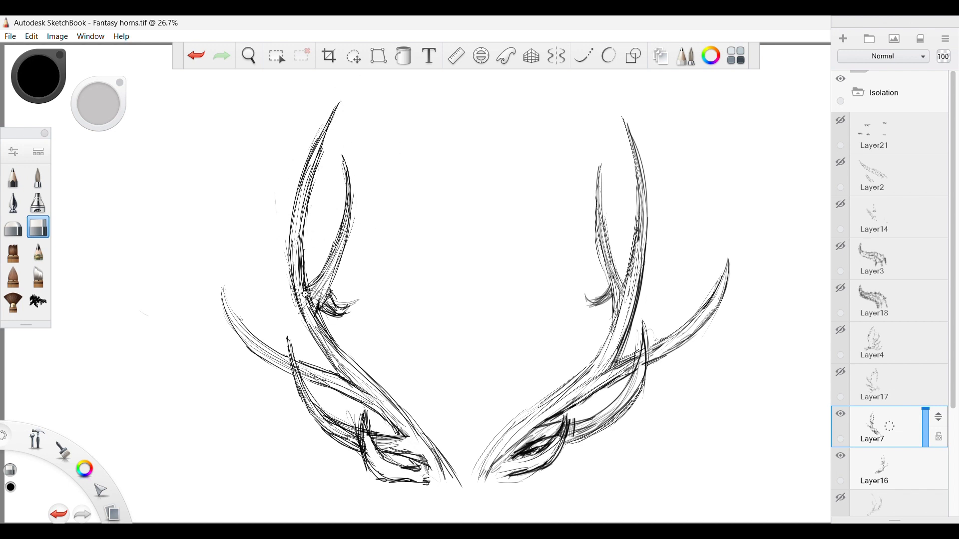
mouse_move(305, 294)
mouse_down()
mouse_move(324, 283)
mouse_move(358, 299)
mouse_up()
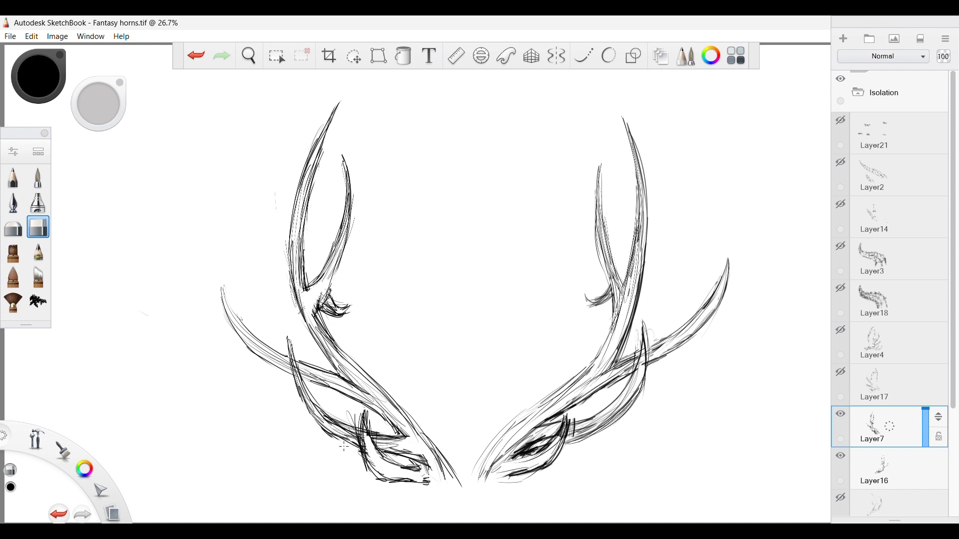
Redraw the short base tine's contours and strengthen the fork of the upper inner tine with the pencil.
key(e)
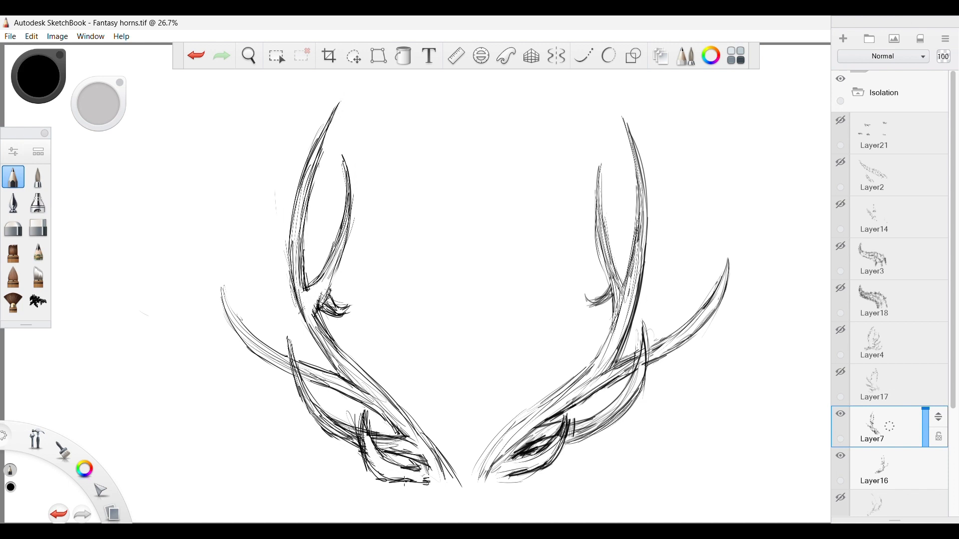
drag(361, 463, 414, 482)
mouse_move(368, 460)
mouse_down()
mouse_move(419, 481)
mouse_move(400, 466)
mouse_up()
mouse_move(362, 430)
mouse_down()
mouse_move(385, 466)
mouse_move(420, 471)
mouse_up()
drag(403, 468, 416, 474)
drag(337, 272, 320, 309)
mouse_move(336, 262)
mouse_down()
mouse_move(325, 290)
mouse_move(307, 293)
mouse_up()
drag(317, 283, 296, 334)
Erase the overlapping lines beside the short base tine and redraw the lower curved tine's edges where they meet it.
click(38, 227)
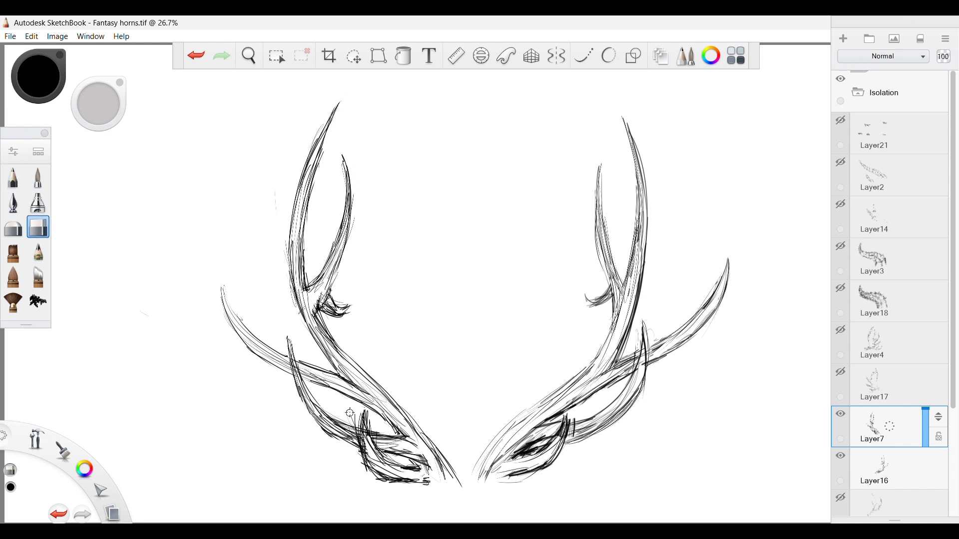
drag(350, 410, 355, 424)
mouse_move(370, 422)
mouse_down()
mouse_move(365, 409)
mouse_move(365, 472)
mouse_move(383, 481)
mouse_up()
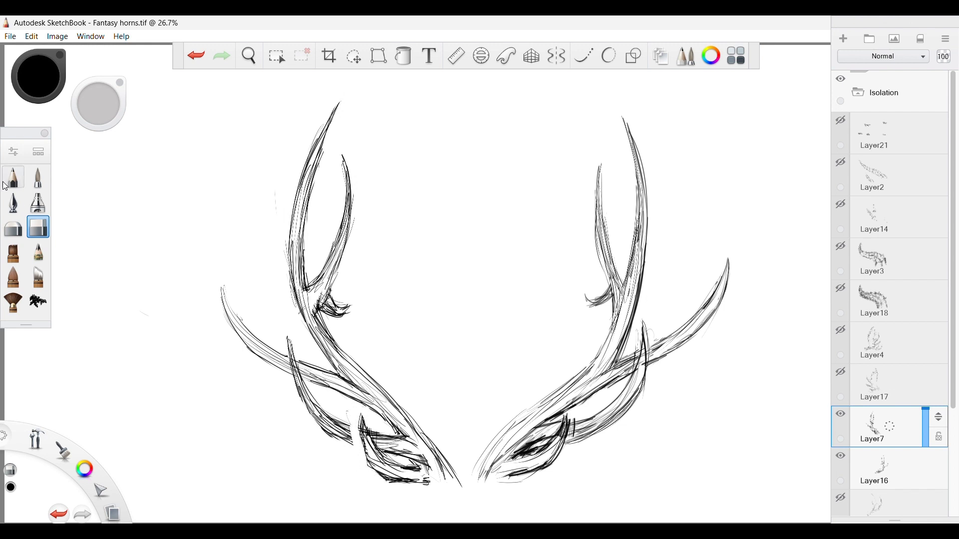
click(13, 177)
drag(339, 436, 363, 446)
drag(345, 433, 360, 433)
drag(334, 419, 362, 433)
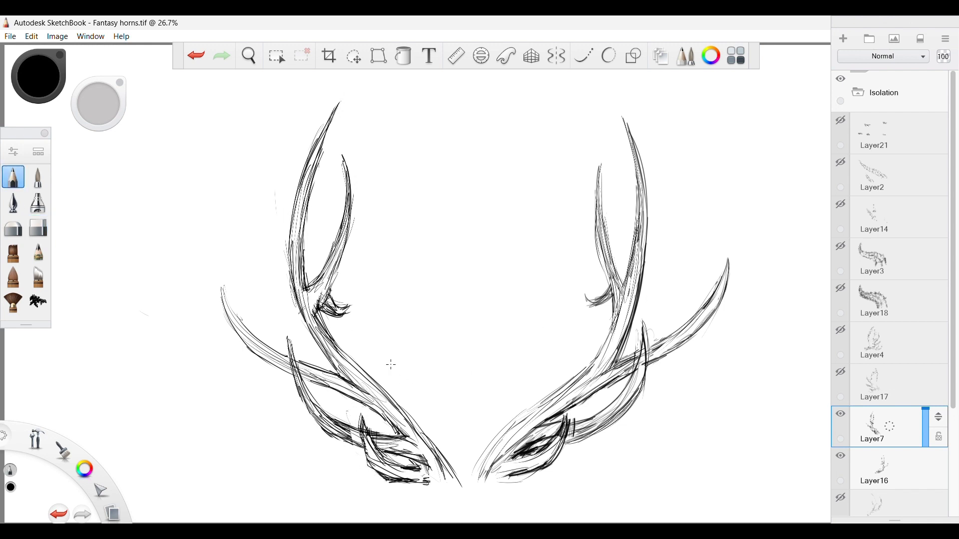
drag(312, 307, 347, 257)
Sketch the main beam and tall outer tine of a new mirrored antler on Layer8, opposite the Layer15 reference.
scroll(894, 440, down, 3)
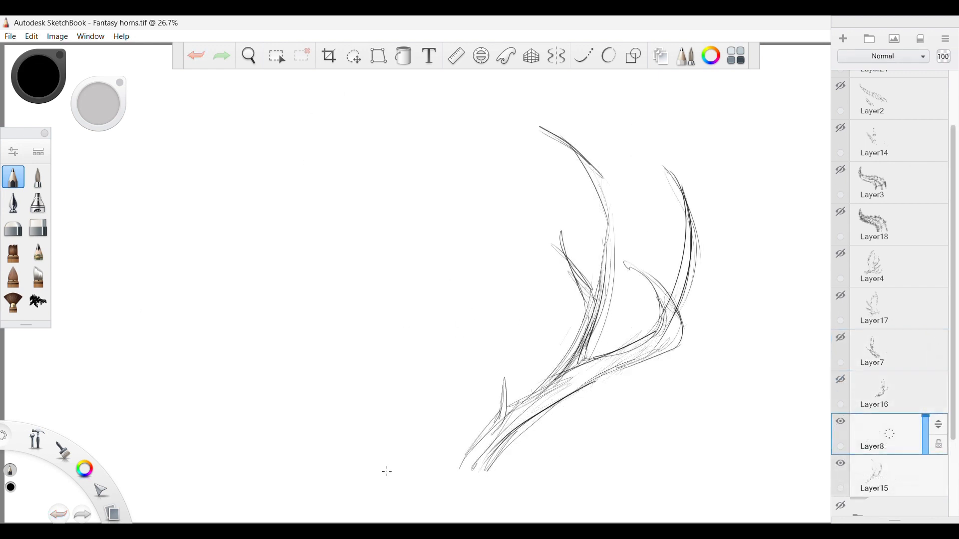
mouse_move(385, 467)
mouse_down()
mouse_move(363, 413)
mouse_move(253, 325)
mouse_move(326, 394)
mouse_move(273, 361)
mouse_up()
mouse_move(340, 410)
mouse_down()
mouse_move(232, 327)
mouse_move(238, 342)
mouse_up()
drag(216, 319, 223, 235)
mouse_move(216, 319)
mouse_down()
mouse_move(224, 201)
mouse_move(212, 320)
mouse_up()
mouse_move(206, 287)
mouse_down()
mouse_move(275, 361)
mouse_move(309, 381)
mouse_up()
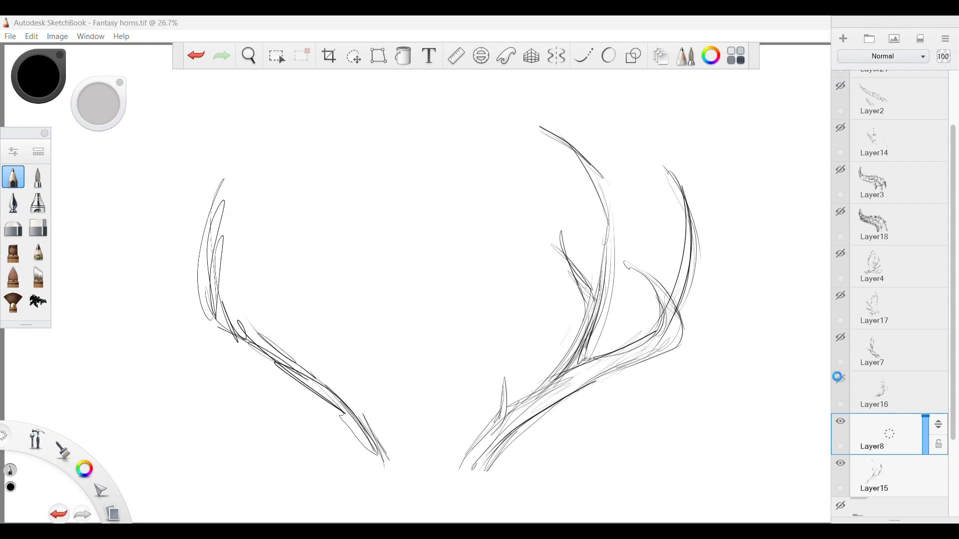
Compare the new antler sketch with the earlier antler study by showing and hiding Layer7.
click(839, 378)
click(839, 378)
click(841, 339)
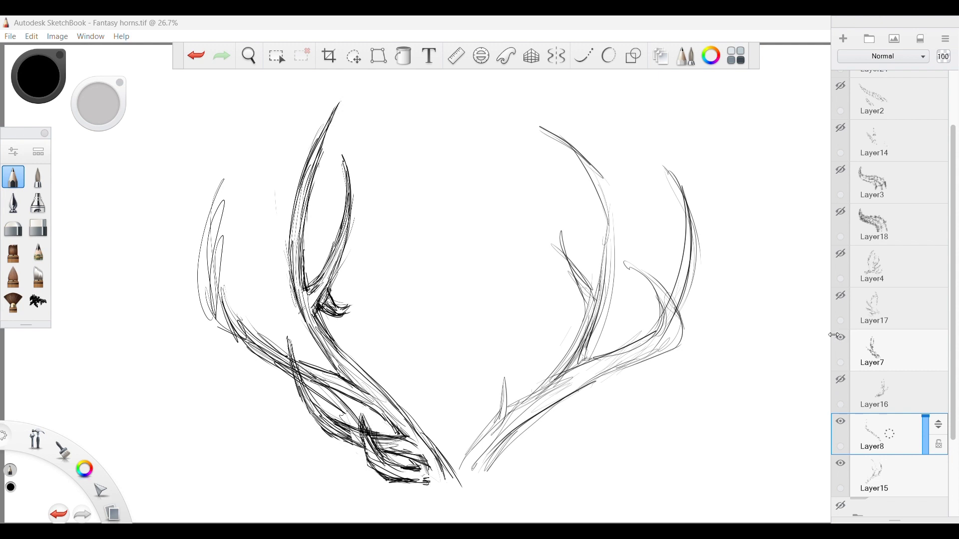
click(841, 338)
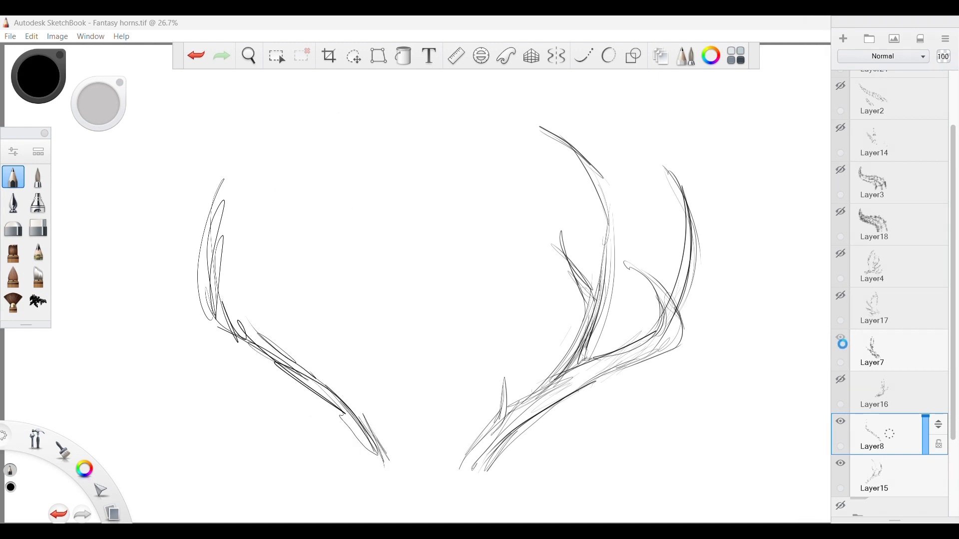
Thicken the new antler's lower main beam with long pencil strokes from the base to the outer bend.
drag(392, 468, 345, 413)
drag(374, 452, 280, 370)
mouse_move(346, 426)
mouse_down()
mouse_move(247, 345)
mouse_move(214, 300)
mouse_up()
drag(215, 310, 265, 347)
drag(313, 373, 412, 472)
mouse_move(394, 450)
mouse_down()
mouse_move(304, 364)
mouse_move(244, 331)
mouse_up()
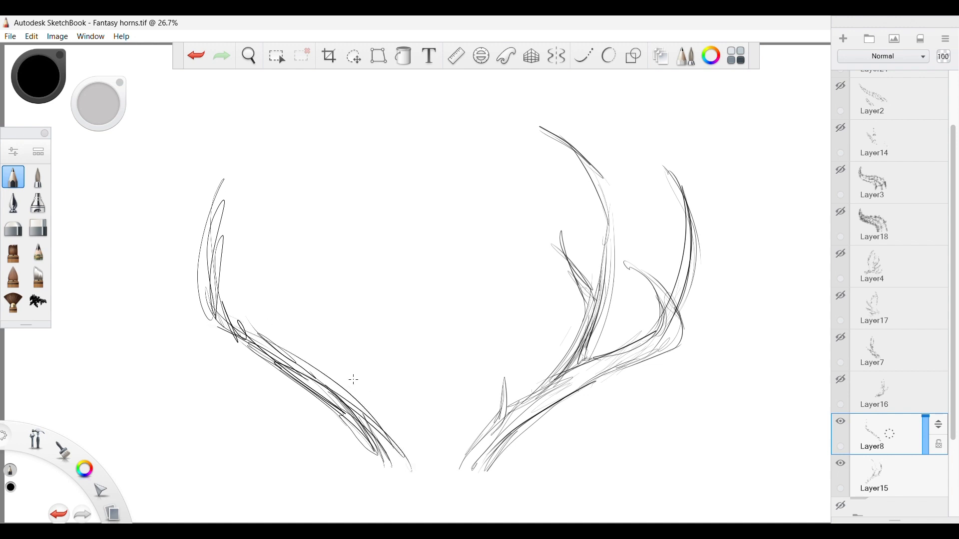
Sketch the tall upper branch curving inward from the main beam and add its short inner tine.
mouse_move(334, 390)
mouse_down()
mouse_move(307, 319)
mouse_move(310, 274)
mouse_move(335, 393)
mouse_move(310, 285)
mouse_move(320, 219)
mouse_up()
mouse_move(318, 324)
mouse_down()
mouse_move(306, 241)
mouse_move(327, 171)
mouse_up()
drag(314, 270, 349, 132)
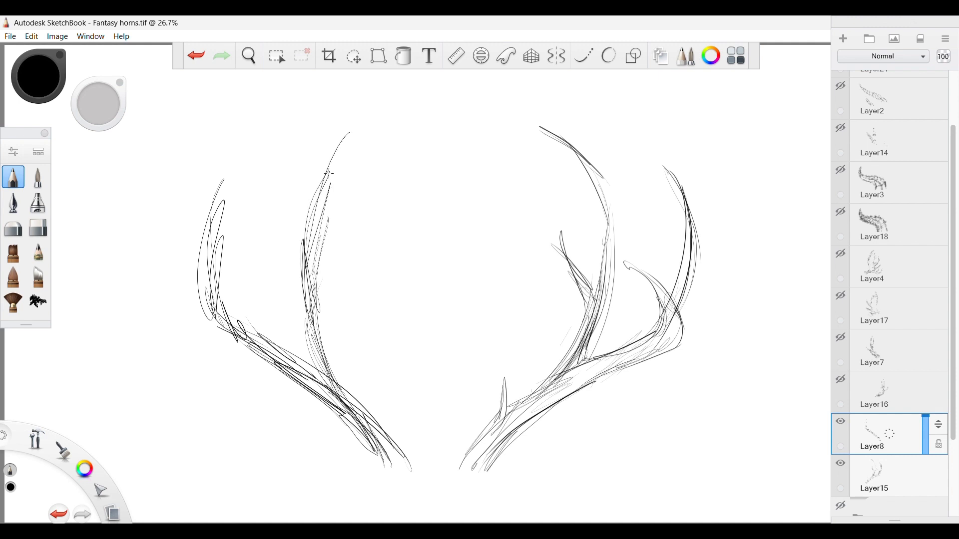
mouse_move(306, 238)
mouse_down()
mouse_move(379, 106)
mouse_move(300, 240)
mouse_move(294, 299)
mouse_up()
drag(346, 223, 317, 300)
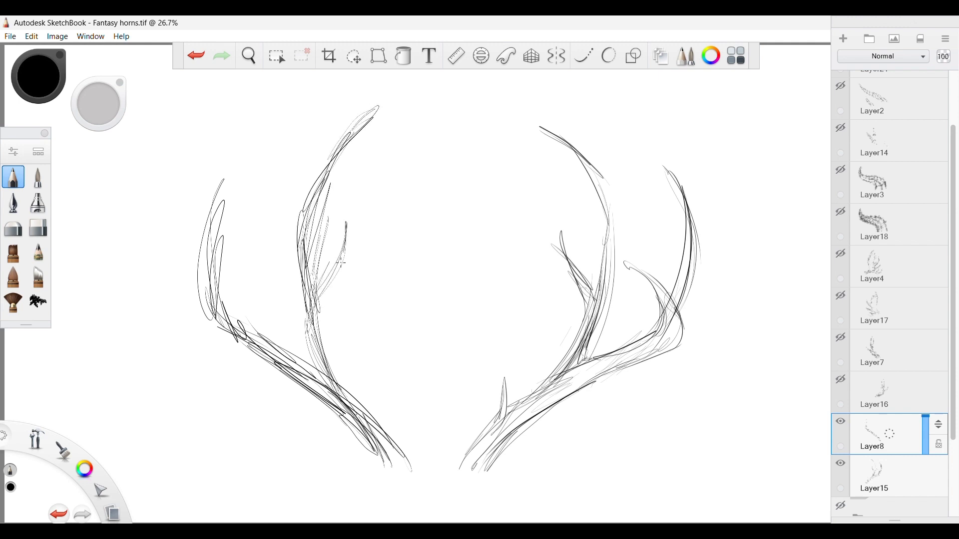
drag(340, 263, 317, 303)
drag(317, 308, 343, 221)
Reinforce the upper branch and its joint with the main beam, and add a small spike near the base.
mouse_move(304, 328)
mouse_down()
mouse_move(318, 365)
mouse_move(293, 278)
mouse_move(345, 398)
mouse_up()
drag(326, 368, 295, 254)
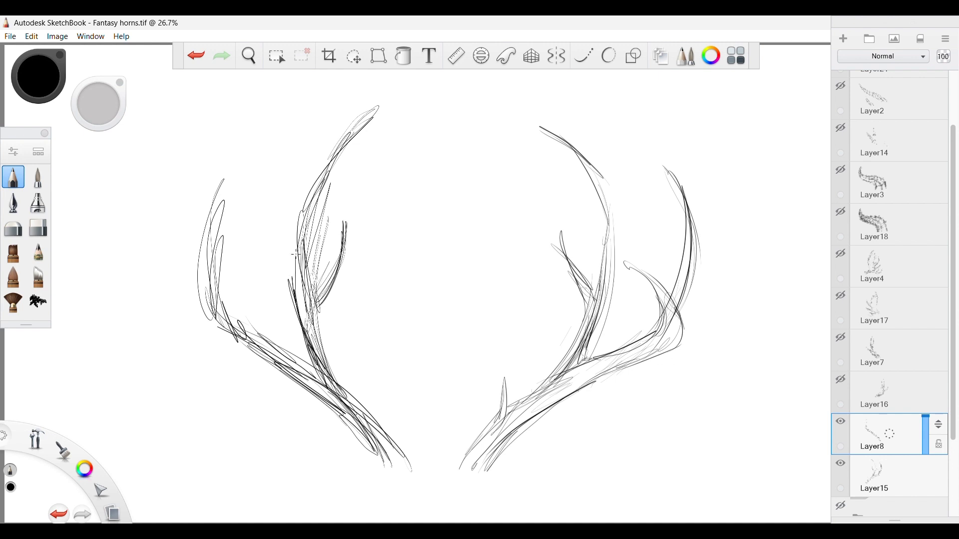
drag(290, 287, 301, 214)
mouse_move(310, 287)
mouse_down()
mouse_move(320, 188)
mouse_move(316, 212)
mouse_up()
drag(304, 251, 344, 136)
drag(318, 341, 370, 412)
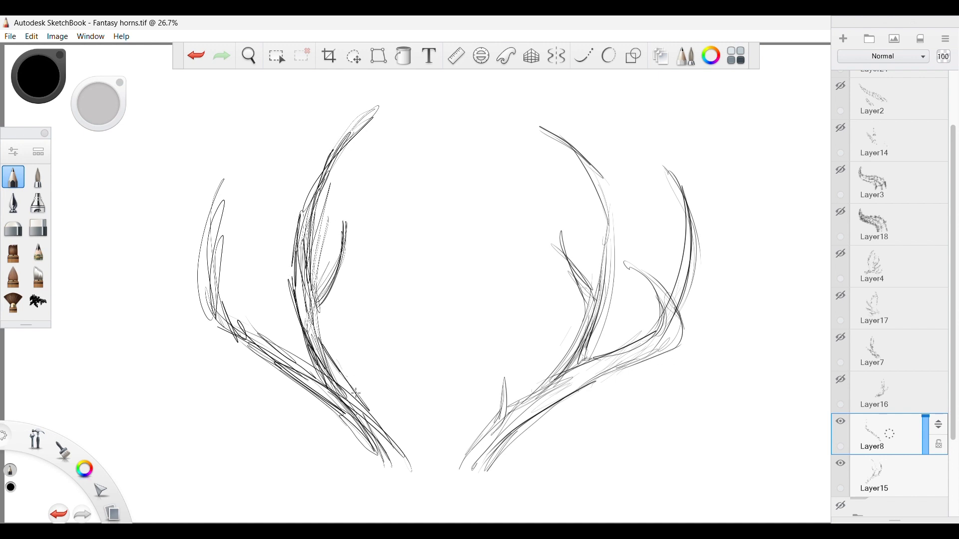
mouse_move(339, 372)
mouse_down()
mouse_move(391, 444)
mouse_move(387, 392)
mouse_move(404, 440)
mouse_up()
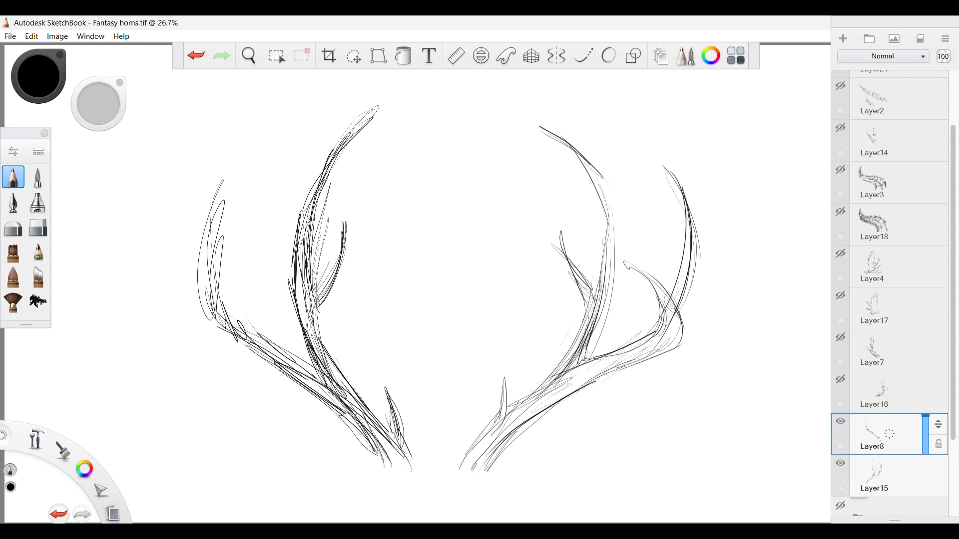
Sketch the curved inner prong of the outer fork, strengthen the beam beneath it and extend the outer tine's tip.
drag(295, 377, 229, 341)
mouse_move(266, 350)
mouse_down()
mouse_move(200, 314)
mouse_move(258, 251)
mouse_up()
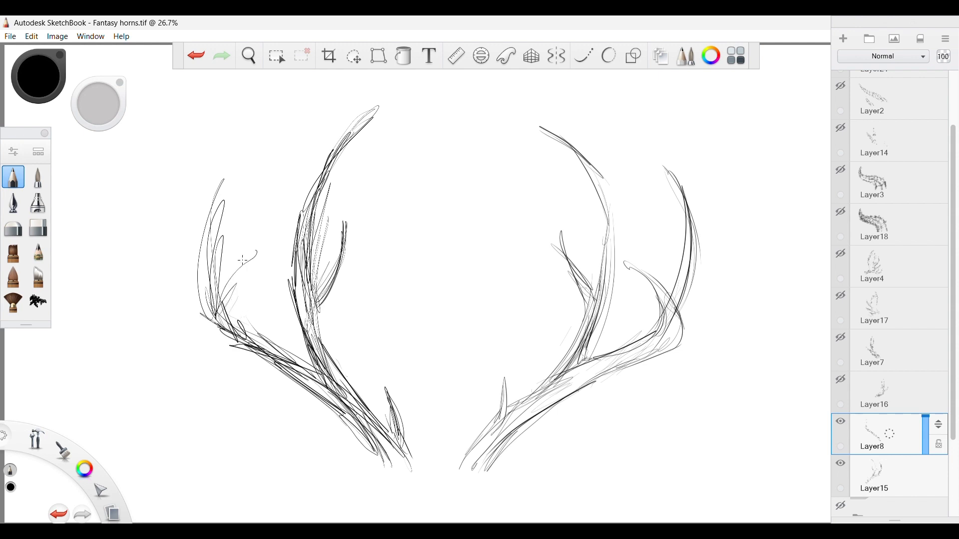
drag(214, 318, 273, 244)
mouse_move(234, 338)
mouse_down()
mouse_move(257, 245)
mouse_move(213, 327)
mouse_move(262, 282)
mouse_up()
drag(343, 388, 266, 343)
drag(342, 417, 255, 353)
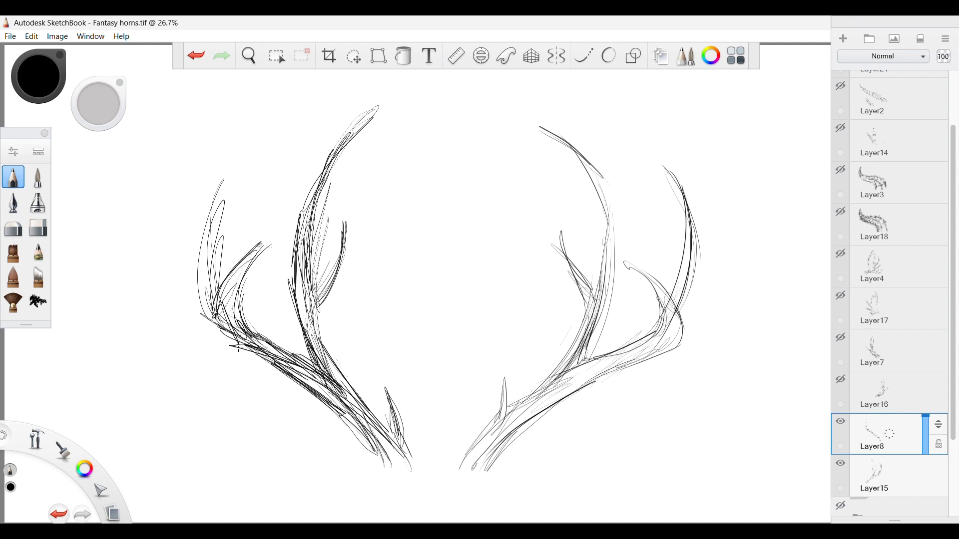
mouse_move(313, 244)
mouse_down()
mouse_move(345, 153)
mouse_move(314, 270)
mouse_up()
drag(241, 162, 208, 299)
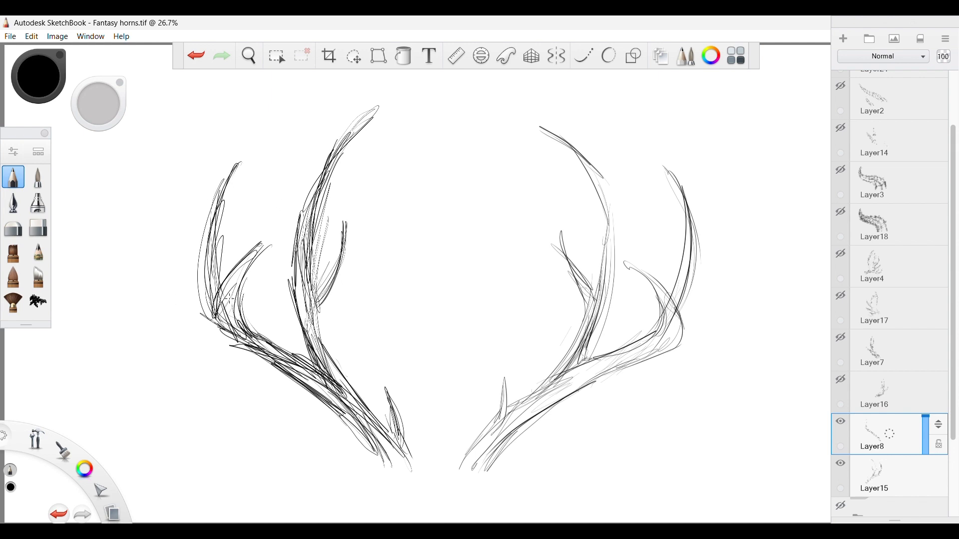
Erase the stray lines at the outer bend and redraw the contours of the bend, fork and outer tine in pencil.
click(38, 227)
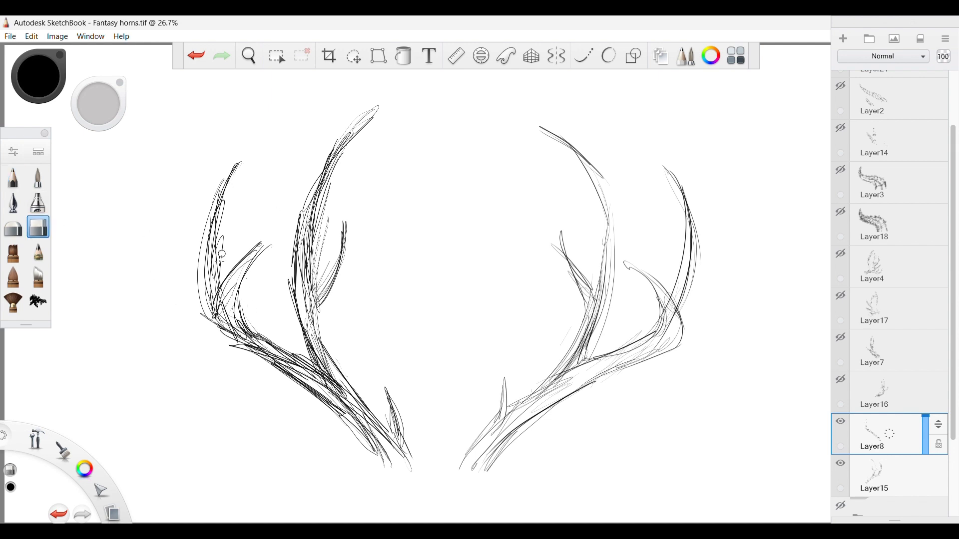
mouse_move(200, 301)
mouse_down()
mouse_move(243, 355)
mouse_move(215, 344)
mouse_up()
click(13, 177)
mouse_move(213, 310)
mouse_down()
mouse_move(220, 344)
mouse_move(238, 346)
mouse_up()
drag(214, 344, 297, 383)
drag(233, 309, 254, 349)
drag(241, 328, 290, 359)
drag(209, 240, 208, 307)
mouse_move(218, 221)
mouse_down()
mouse_move(220, 277)
mouse_move(235, 182)
mouse_move(209, 250)
mouse_up()
drag(239, 170, 204, 269)
drag(223, 237, 226, 260)
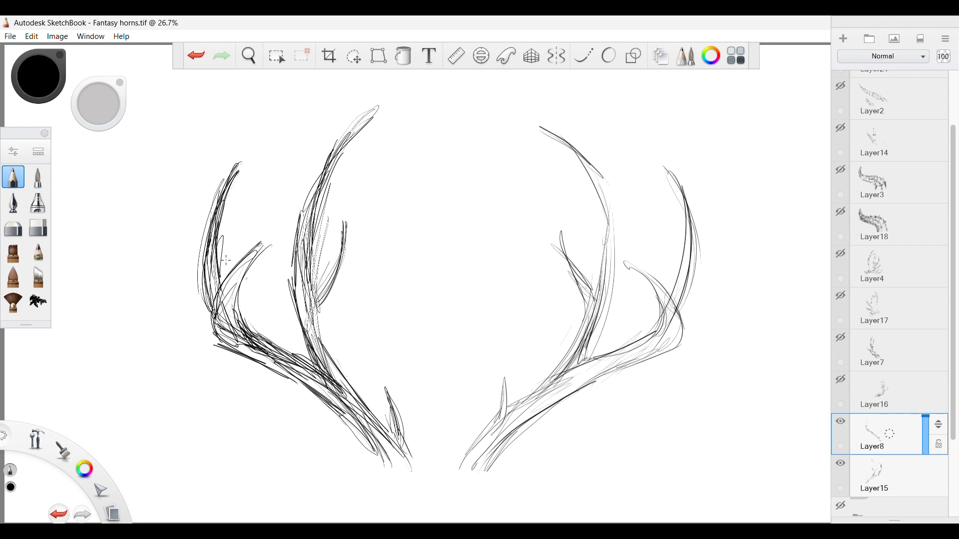
Erase the overlapping lines inside the main beam, at the branch joint and along the upper branch.
click(38, 227)
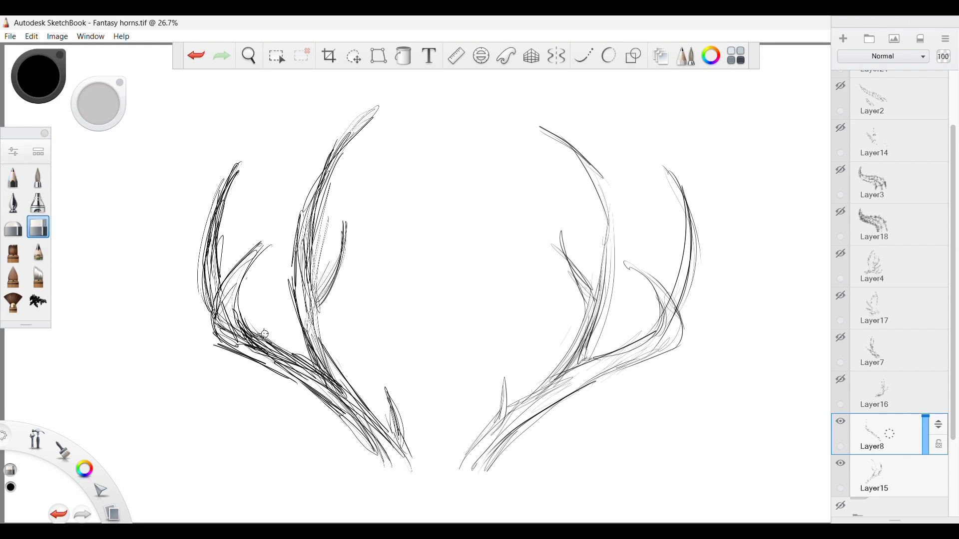
mouse_move(250, 328)
mouse_down()
mouse_move(372, 410)
mouse_move(386, 444)
mouse_move(358, 425)
mouse_move(308, 320)
mouse_move(307, 251)
mouse_move(319, 264)
mouse_up()
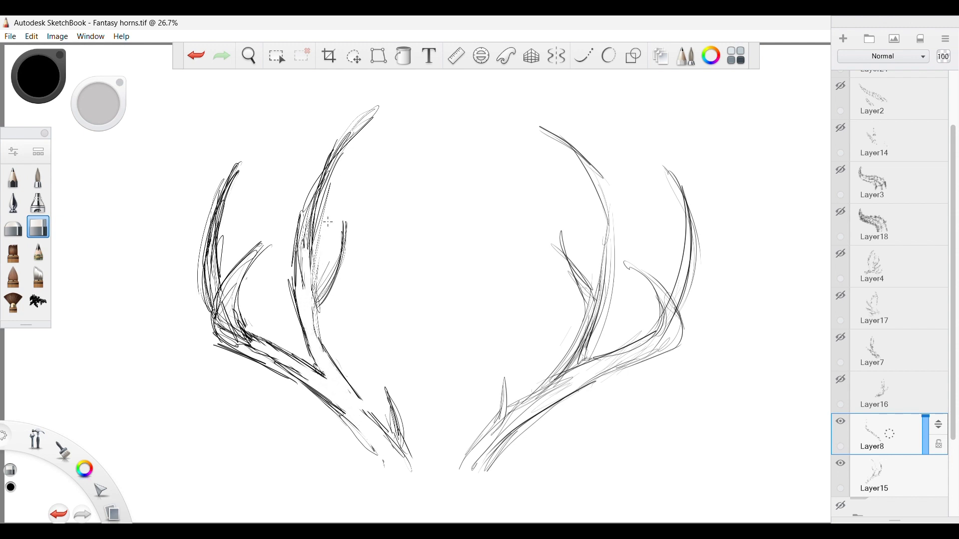
drag(329, 186, 316, 288)
Redraw the edges of the inner tine, upper branch and main beam down to the base with the pencil.
click(14, 179)
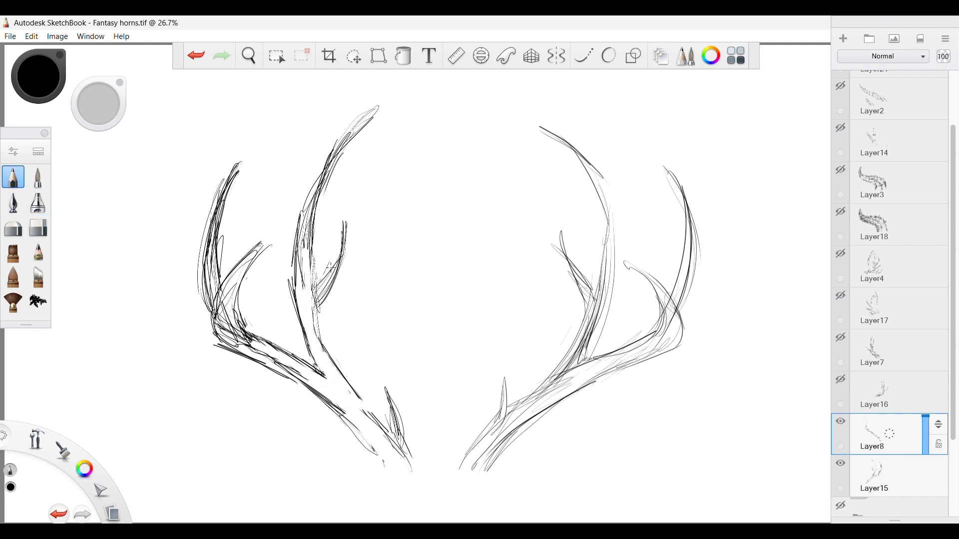
mouse_move(343, 249)
mouse_down()
mouse_move(315, 324)
mouse_move(363, 409)
mouse_up()
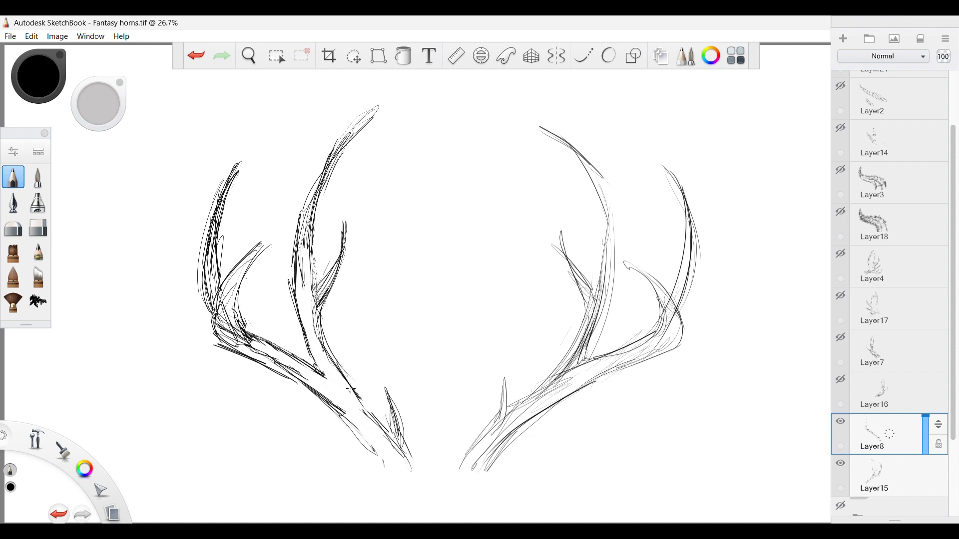
drag(342, 365, 305, 387)
drag(367, 418, 322, 374)
mouse_move(312, 372)
mouse_down()
mouse_move(384, 460)
mouse_move(336, 392)
mouse_move(253, 349)
mouse_up()
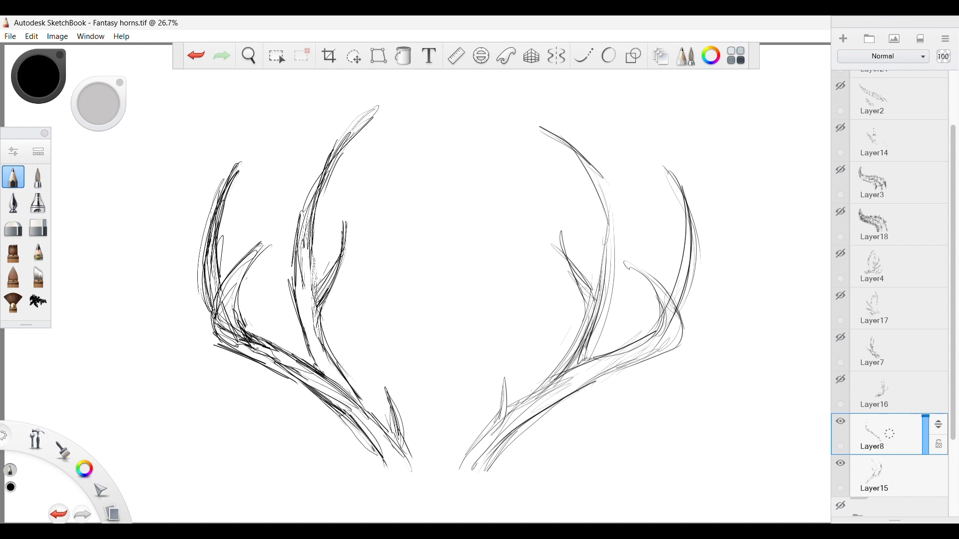
Erase the cluttered lines inside the outer fork and redraw the outlines of the bend, inner prong and lower beam.
click(38, 228)
mouse_move(229, 305)
mouse_down()
mouse_move(236, 339)
mouse_move(229, 325)
mouse_move(224, 333)
mouse_move(277, 354)
mouse_up()
key(e)
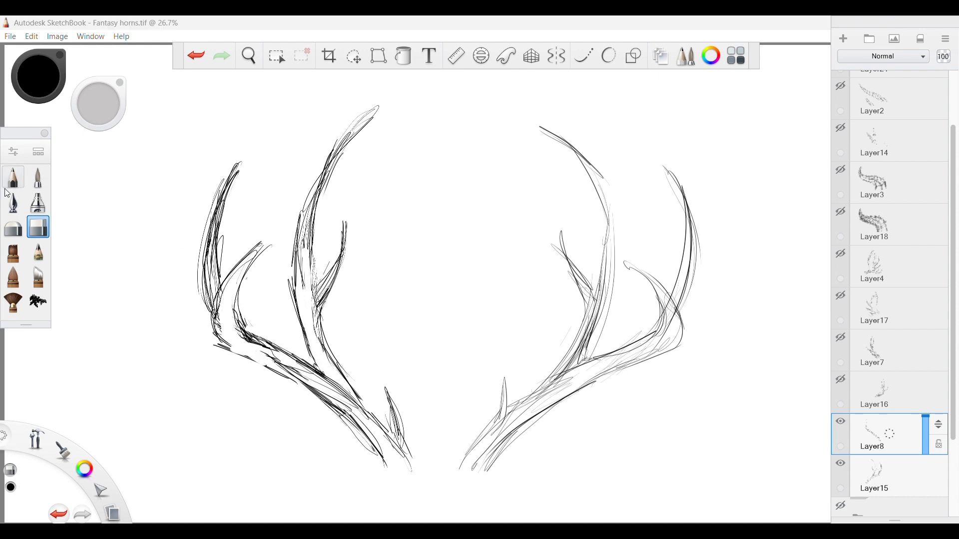
mouse_move(218, 344)
mouse_down()
mouse_move(265, 362)
mouse_move(268, 343)
mouse_up()
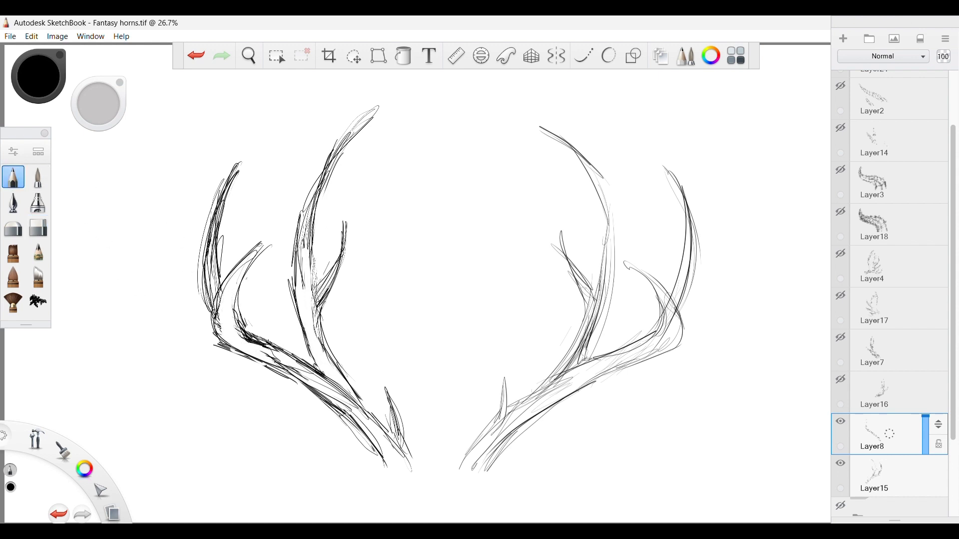
drag(241, 275, 240, 326)
drag(310, 252, 302, 287)
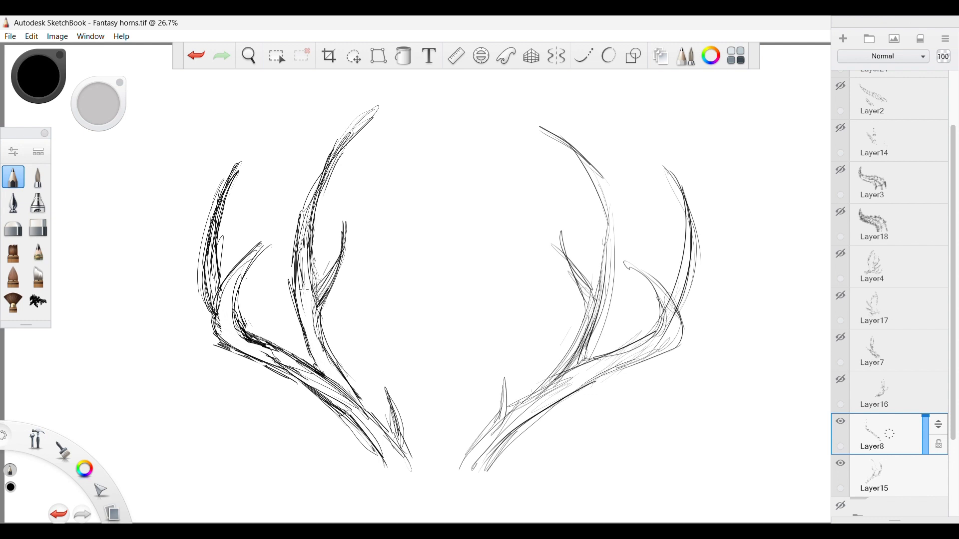
drag(349, 387, 388, 446)
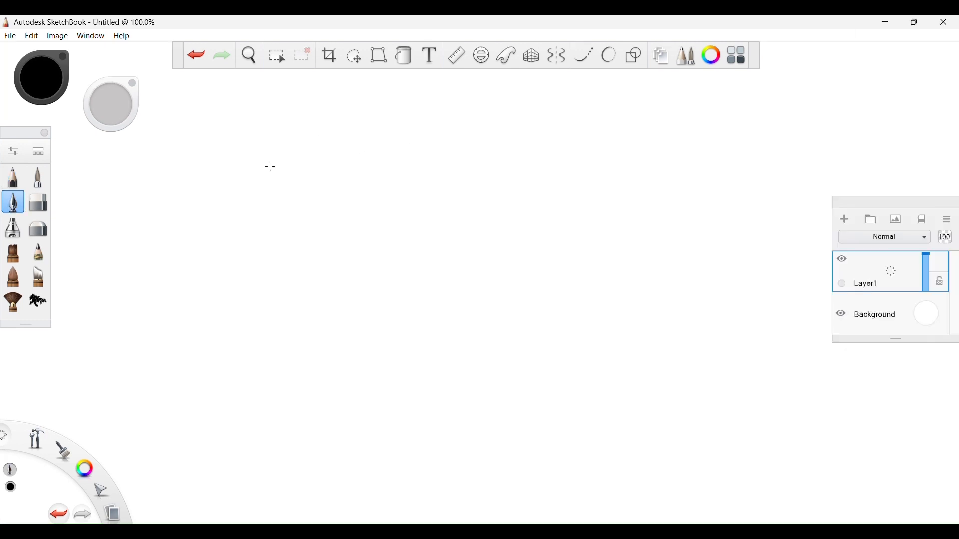
Hand-letter "Thank you" in thick black ink across the upper part of the blank canvas.
drag(271, 164, 272, 247)
mouse_move(213, 172)
mouse_down()
mouse_move(317, 144)
mouse_move(345, 247)
mouse_up()
mouse_move(380, 192)
mouse_down()
mouse_move(378, 202)
mouse_move(420, 190)
mouse_move(442, 240)
mouse_up()
drag(446, 147, 442, 245)
drag(482, 182, 492, 234)
mouse_move(523, 192)
mouse_down()
mouse_move(562, 180)
mouse_move(532, 294)
mouse_up()
mouse_move(602, 190)
mouse_down()
mouse_move(582, 188)
mouse_move(569, 209)
mouse_up()
mouse_move(617, 175)
mouse_down()
mouse_move(649, 168)
mouse_move(657, 230)
mouse_up()
Hand-letter "for watching" on a second line below in the same thick ink.
drag(267, 331, 250, 394)
mouse_move(230, 364)
mouse_down()
mouse_move(272, 354)
mouse_move(359, 360)
mouse_move(439, 330)
mouse_up()
drag(482, 356, 501, 386)
drag(506, 312, 512, 382)
mouse_move(494, 346)
mouse_down()
mouse_move(539, 339)
mouse_move(567, 379)
mouse_up()
drag(584, 299, 619, 380)
drag(628, 339, 631, 379)
click(621, 316)
mouse_move(642, 380)
mouse_down()
mouse_move(652, 339)
mouse_move(679, 377)
mouse_up()
mouse_move(721, 344)
mouse_down()
mouse_move(714, 417)
mouse_move(694, 429)
mouse_up()
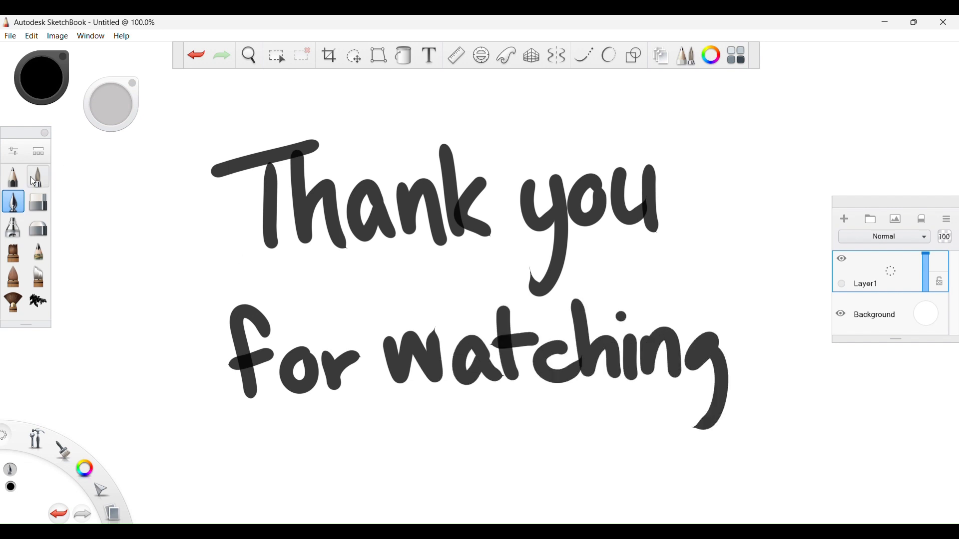
Draw a small face with dot eyes below the lettering using the paintbrush.
click(37, 176)
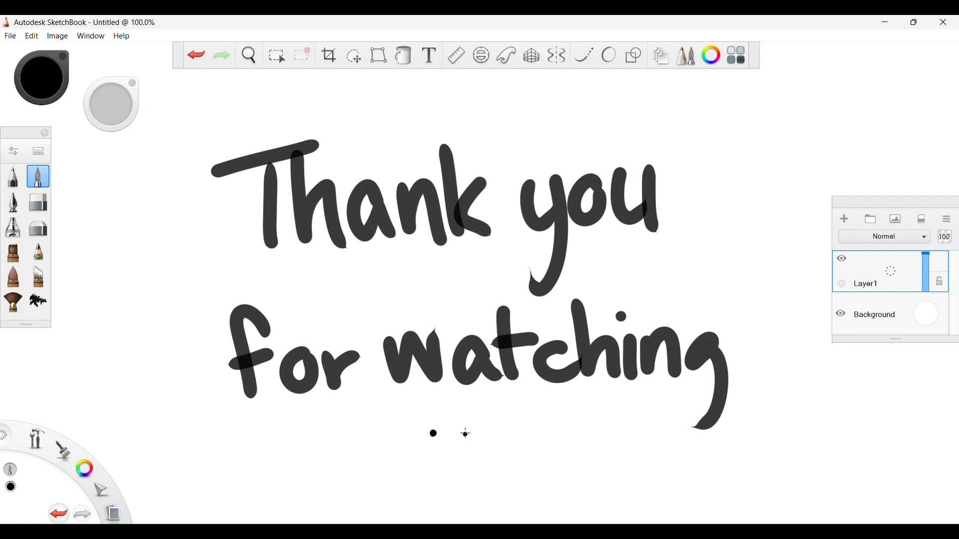
drag(465, 460, 422, 452)
drag(420, 388, 442, 417)
mouse_move(469, 418)
mouse_down()
mouse_move(479, 411)
mouse_move(484, 431)
mouse_up()
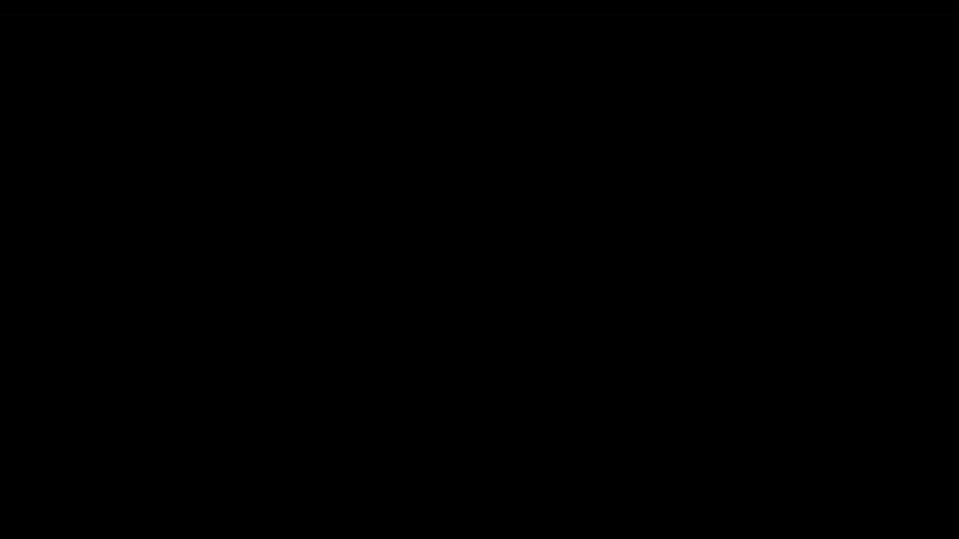